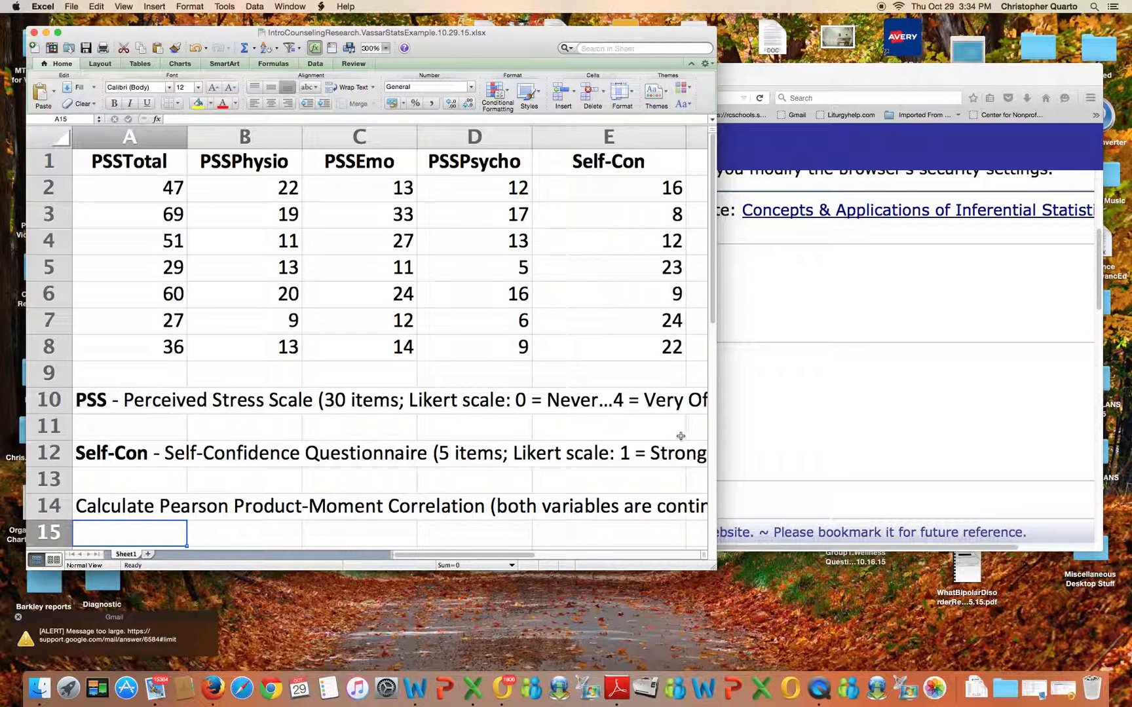
Widen the workbook window so the notes in rows 10 to 14 show in full
drag(717, 429, 827, 426)
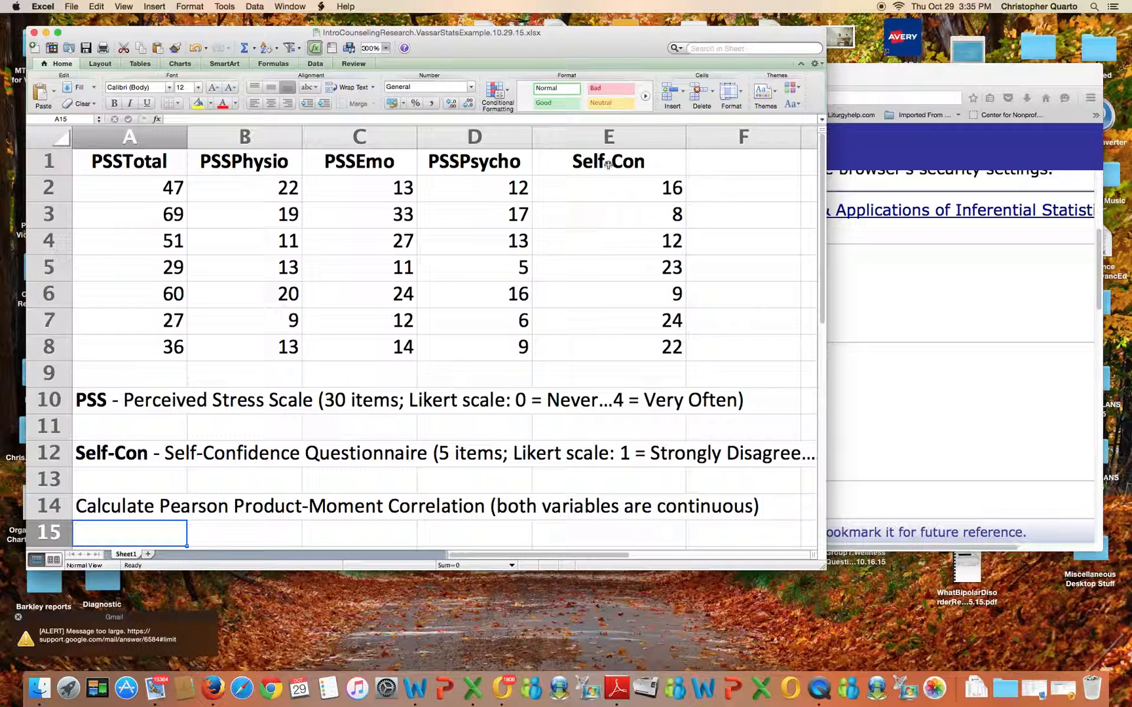
scroll(223, 393, right, 2)
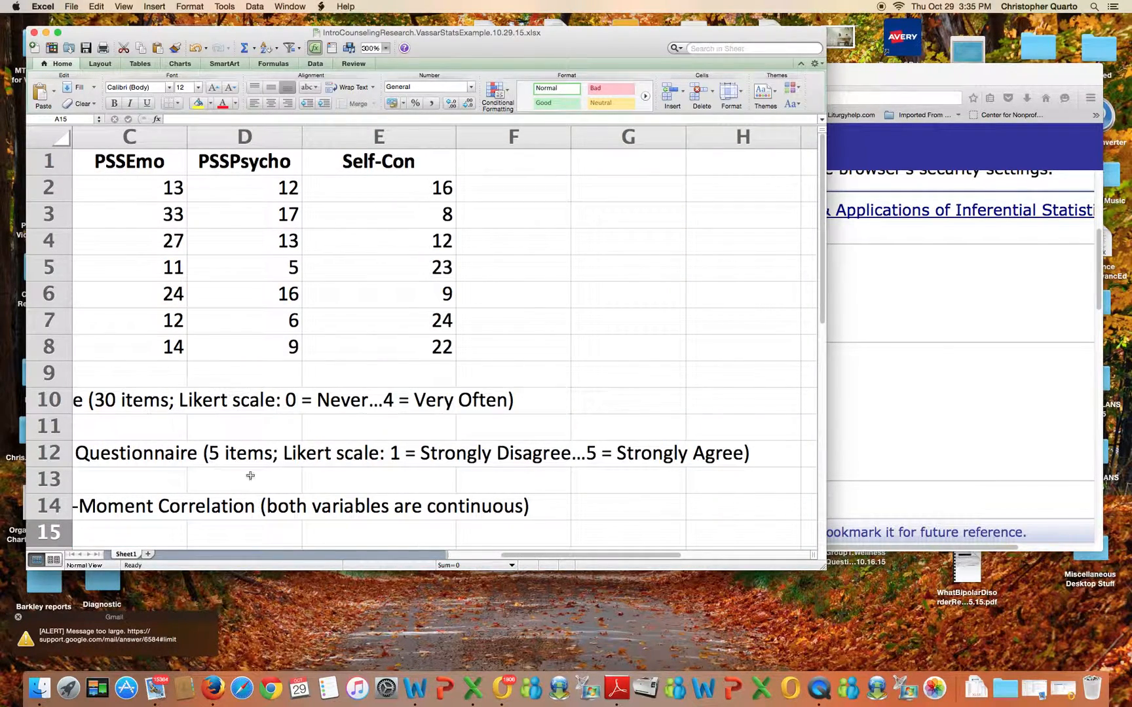
scroll(459, 547, left, 2)
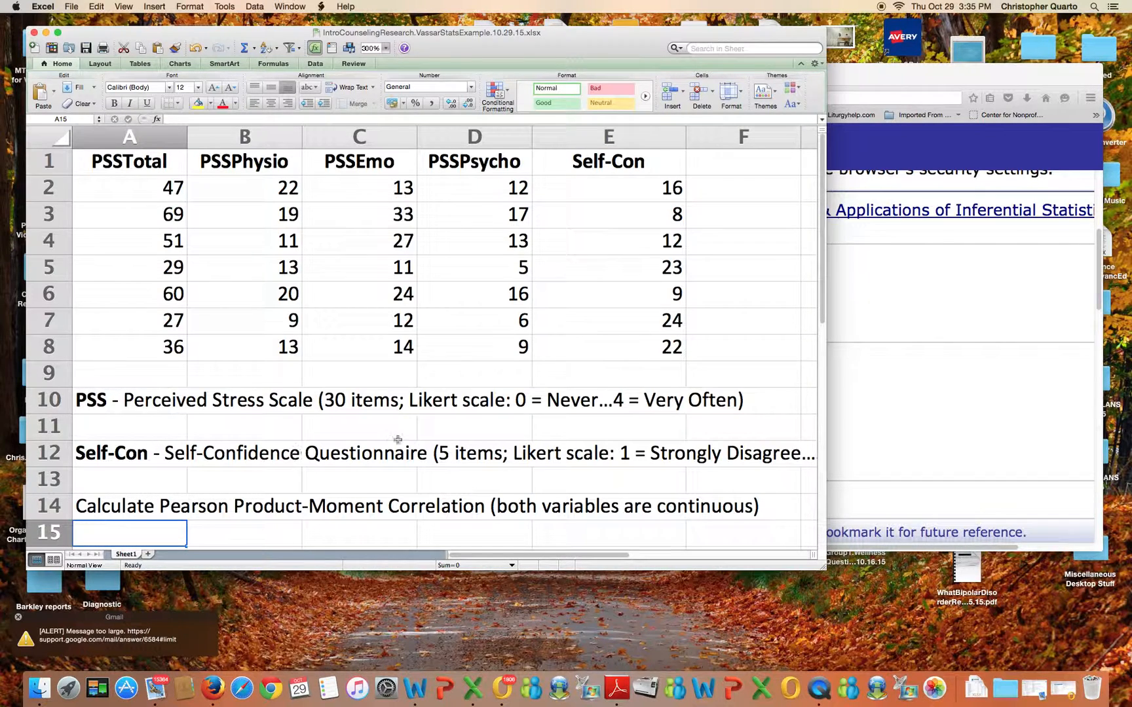
Switch to the browser and open the Correlation & Regression section of the VassarStats website
click(887, 284)
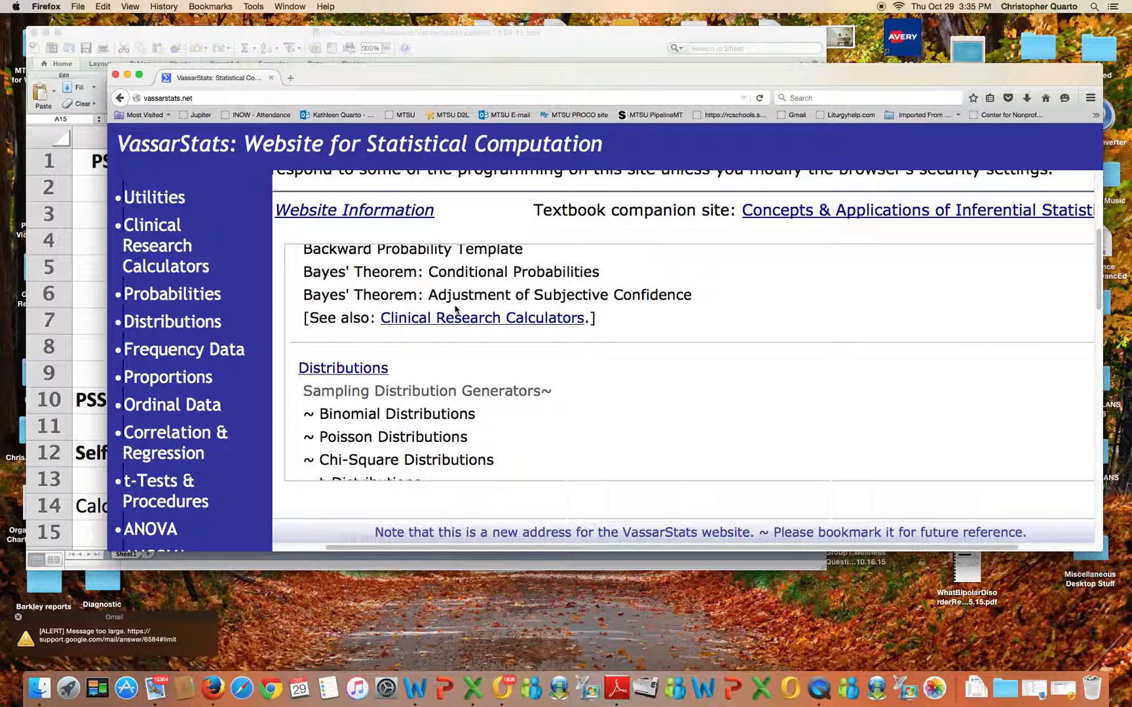
scroll(454, 312, up, 10)
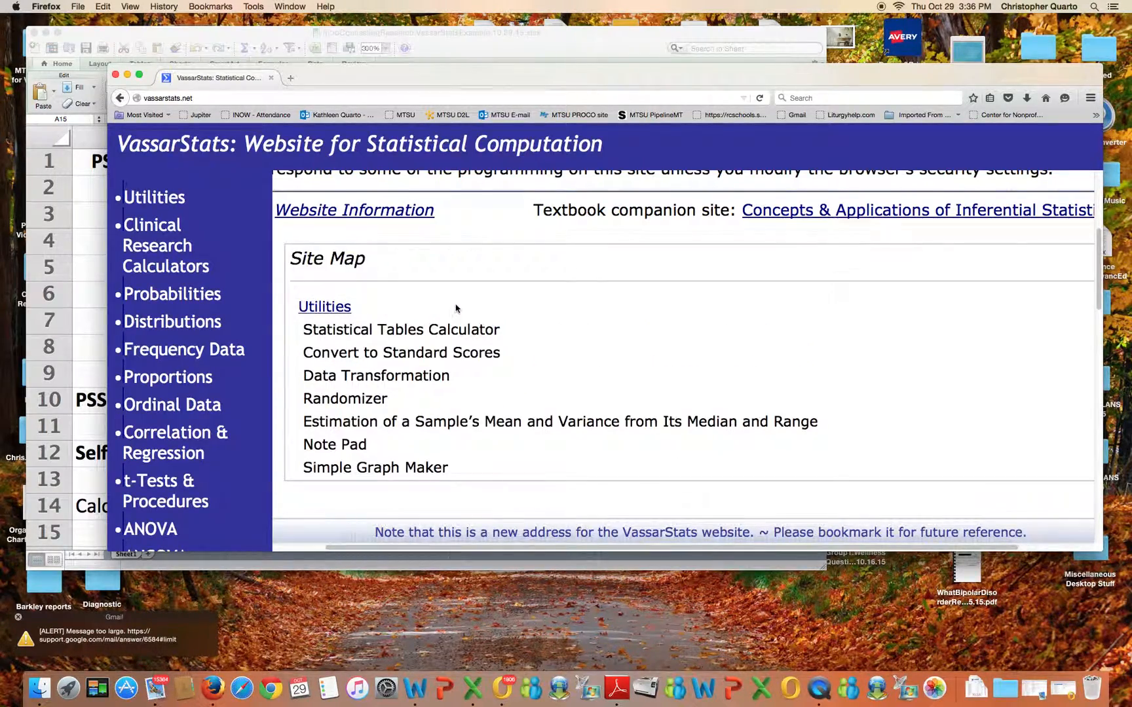
scroll(454, 312, up, 5)
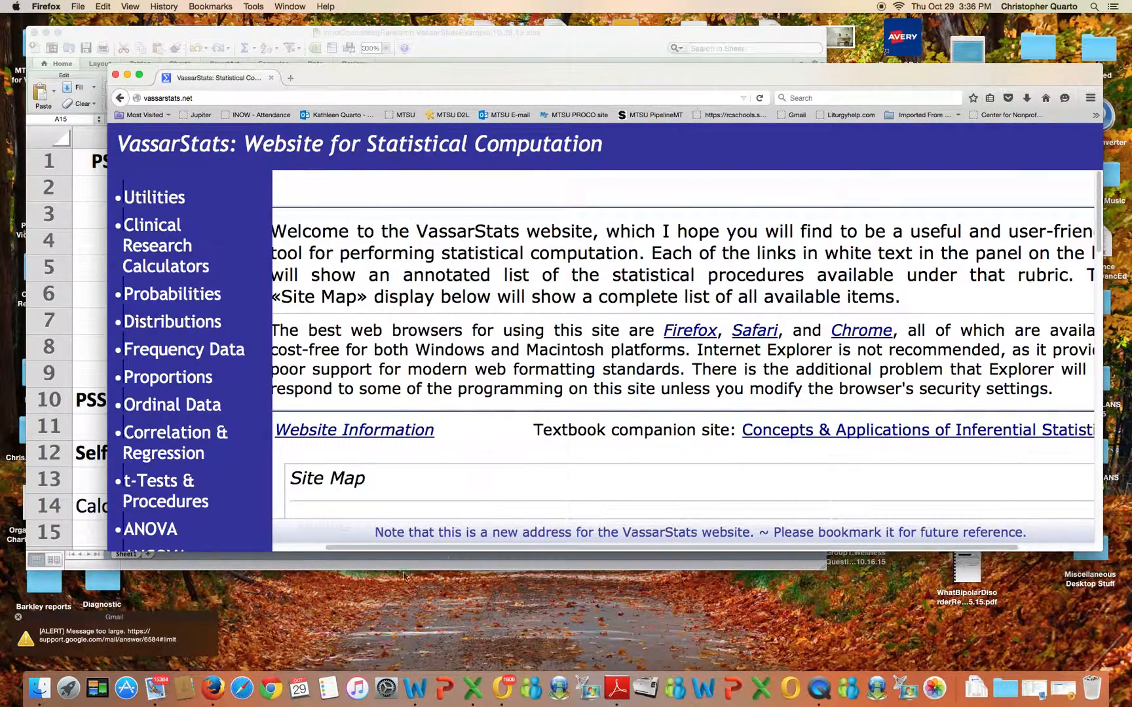
drag(381, 549, 328, 549)
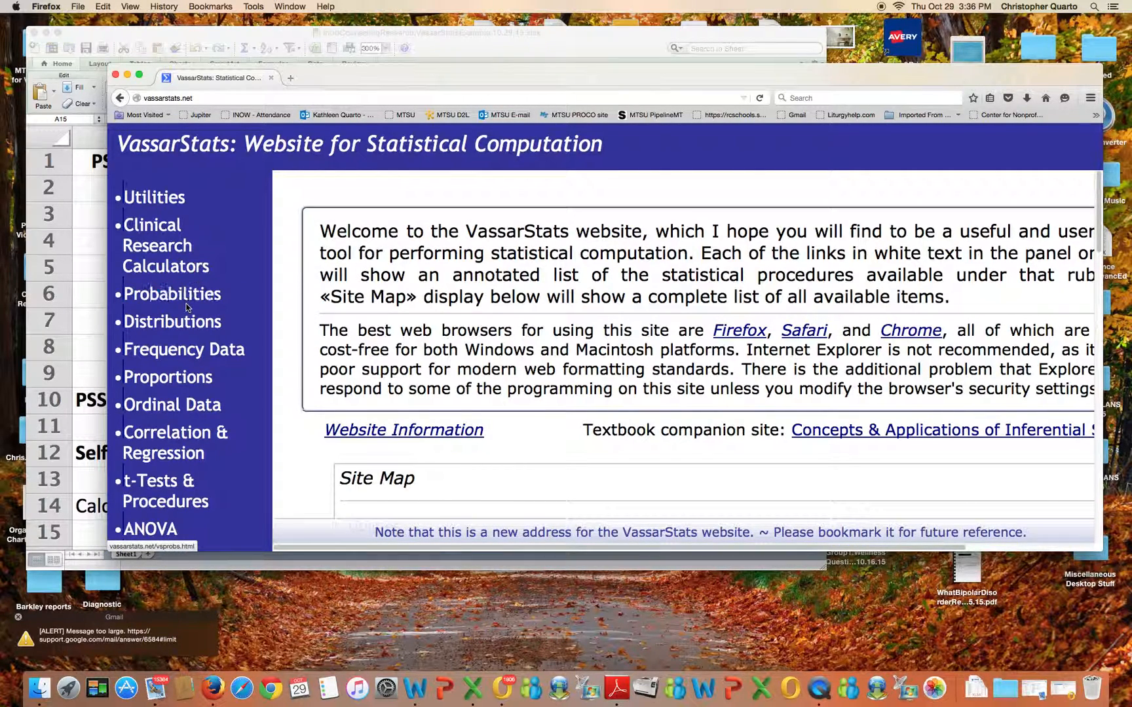
click(160, 438)
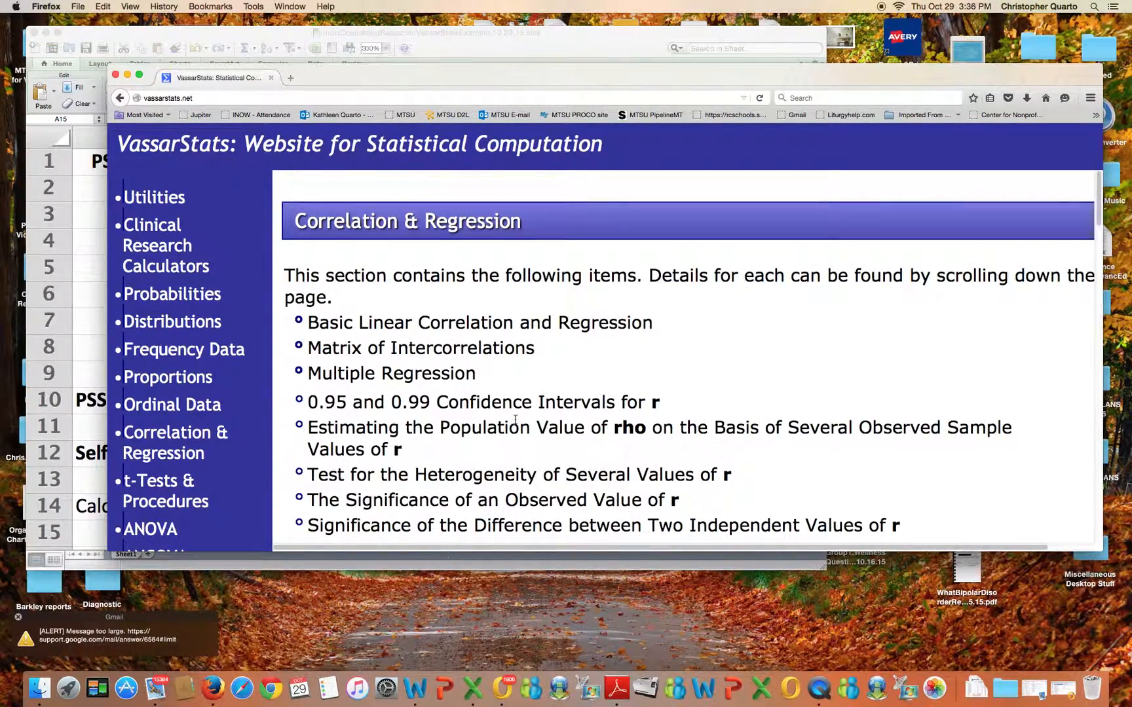
Open the Data-Import Version of Basic Linear Correlation and Regression
scroll(516, 419, down, 5)
scroll(515, 420, down, 3)
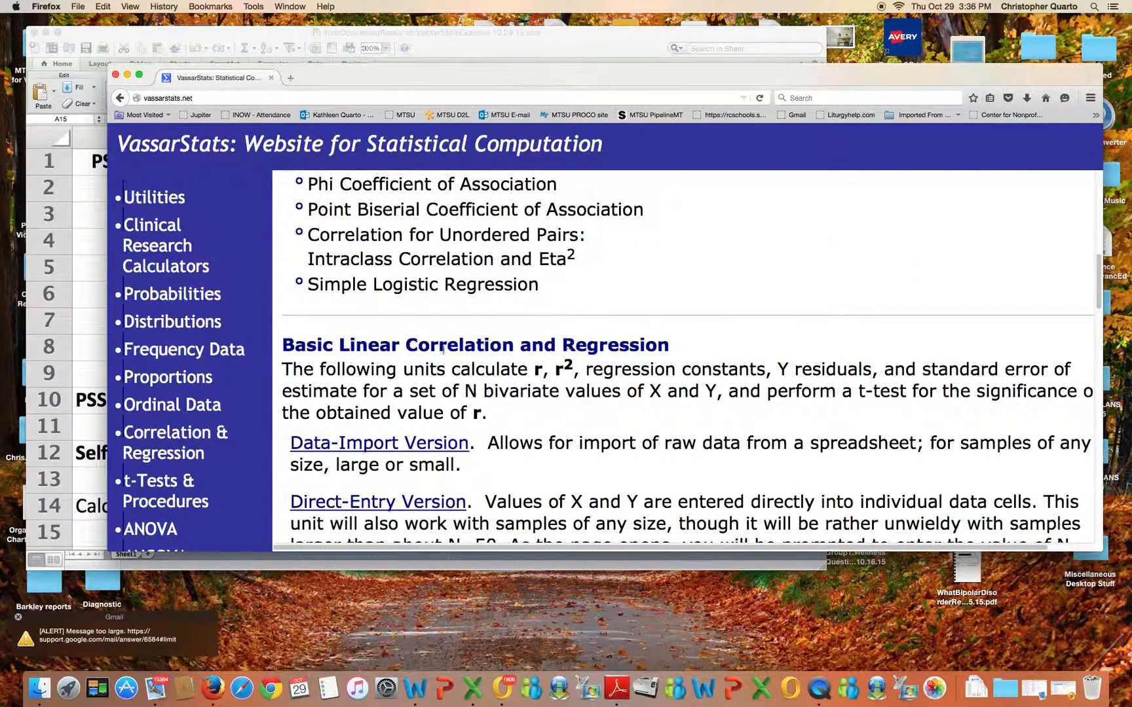
scroll(493, 360, down, 2)
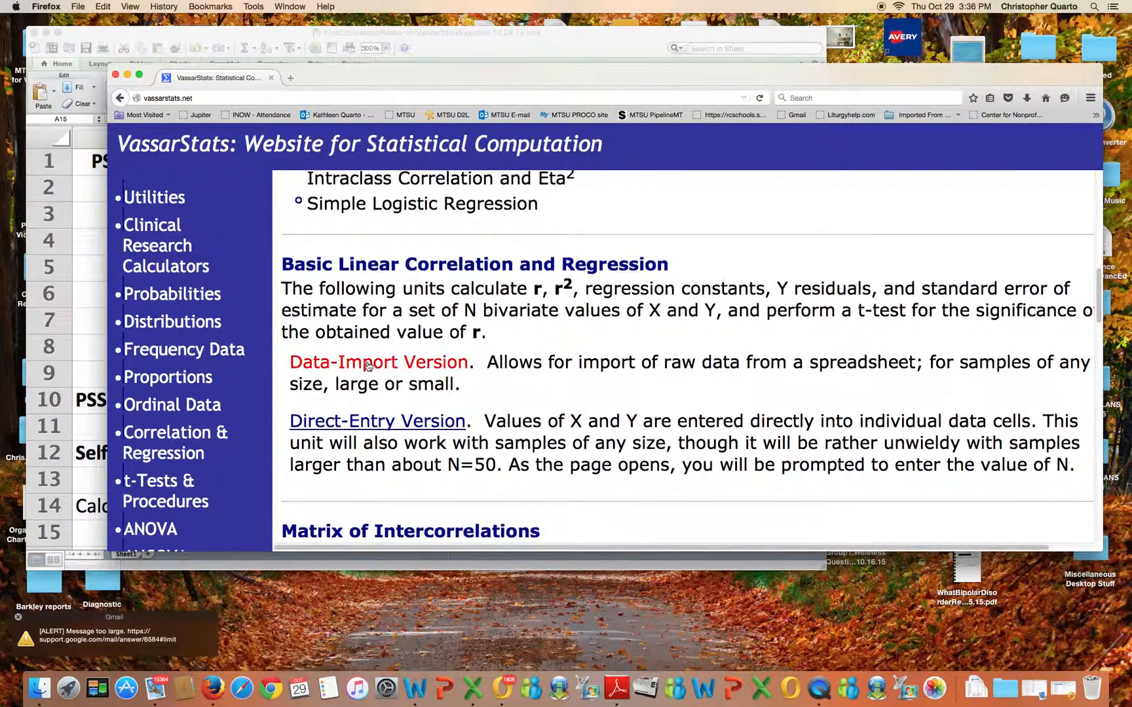
click(364, 366)
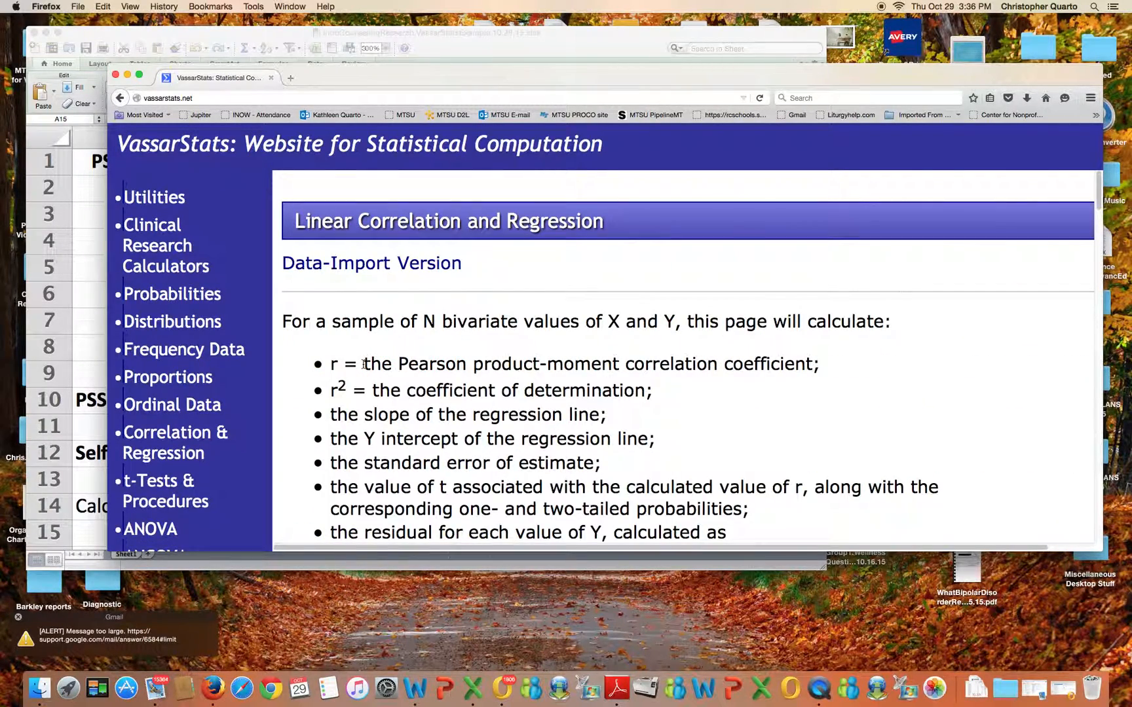
Read the page's instructions for importing data via copy and paste
scroll(364, 365, down, 10)
scroll(364, 365, down, 3)
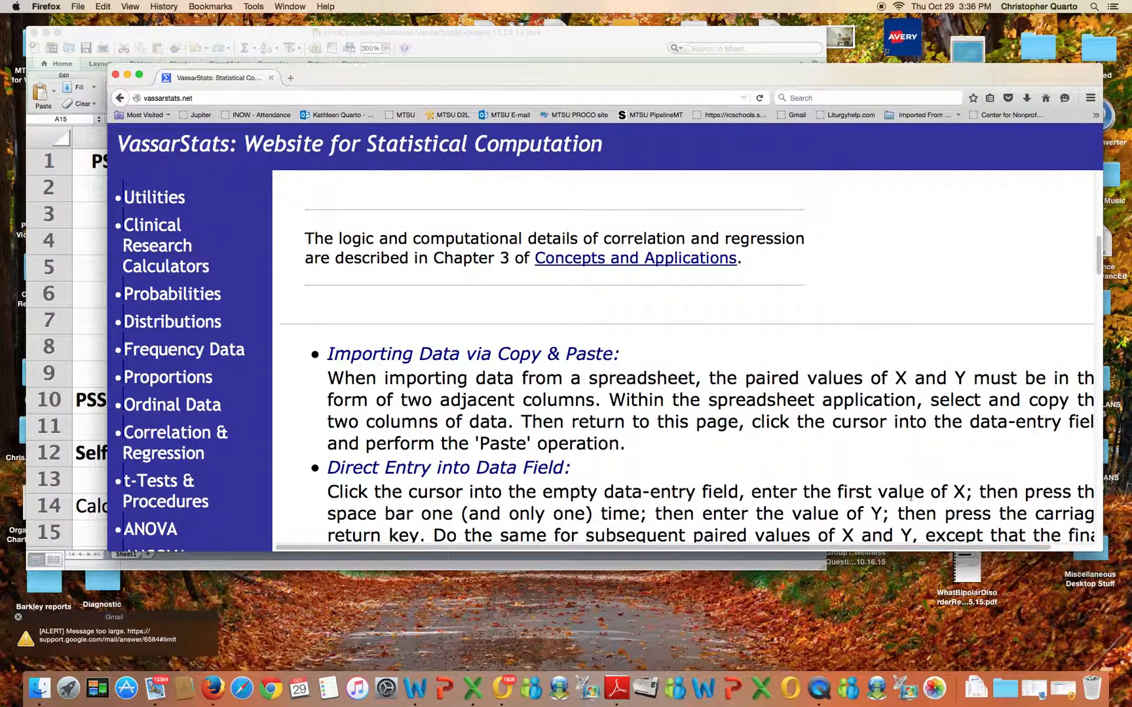
drag(917, 548, 960, 550)
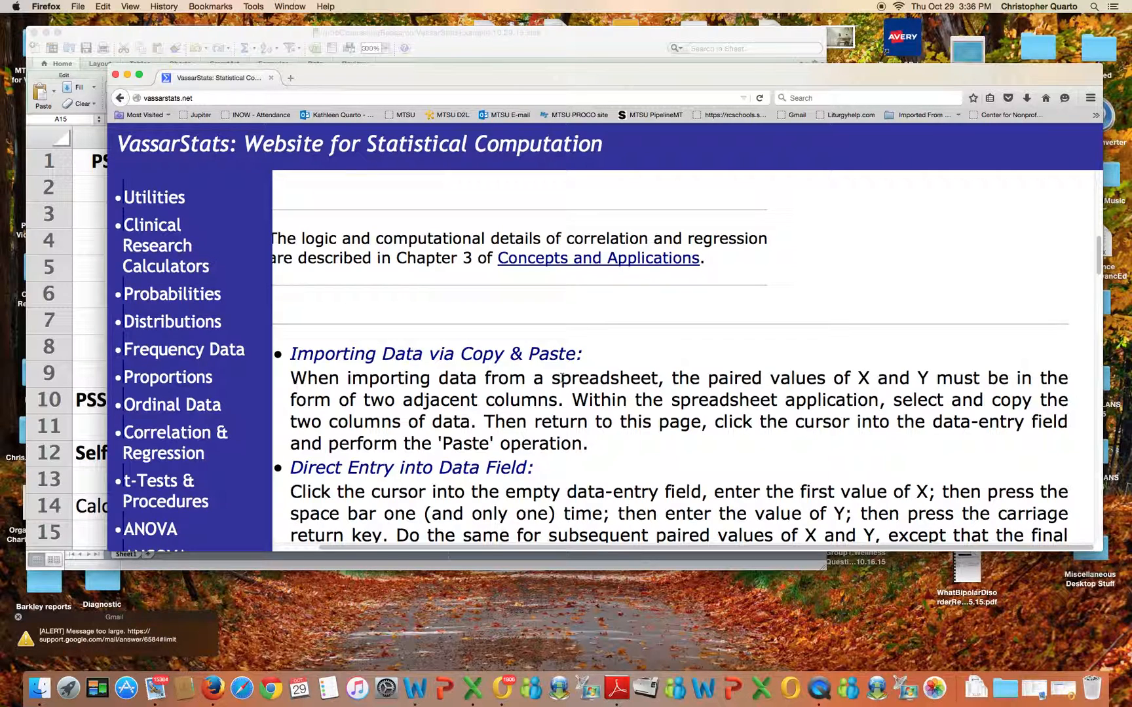
click(514, 47)
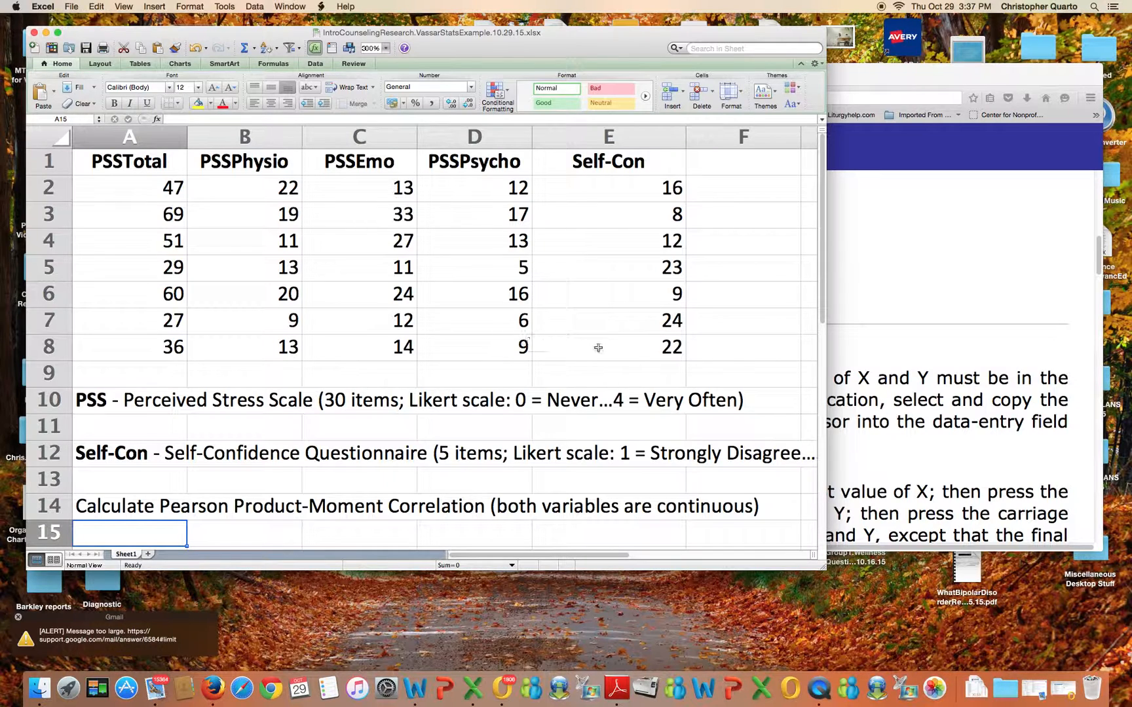
click(880, 388)
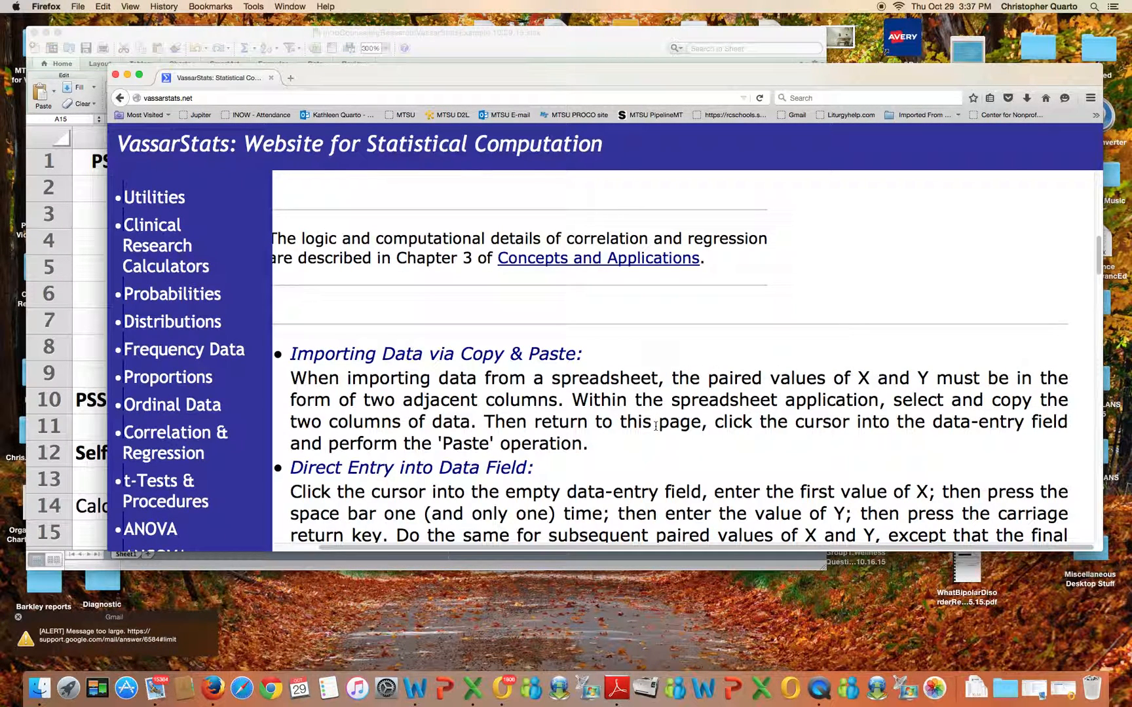
Copy the PSSPsycho and Self-Con values in cells D2:E8 of the spreadsheet
click(522, 50)
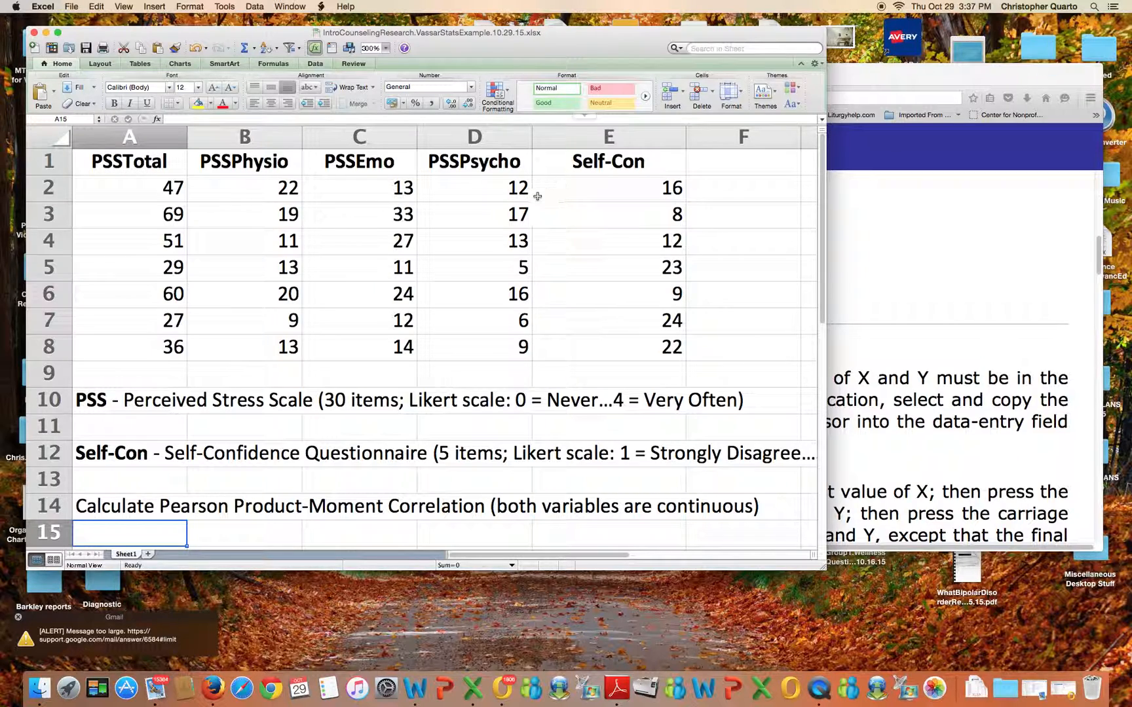
drag(488, 190, 563, 351)
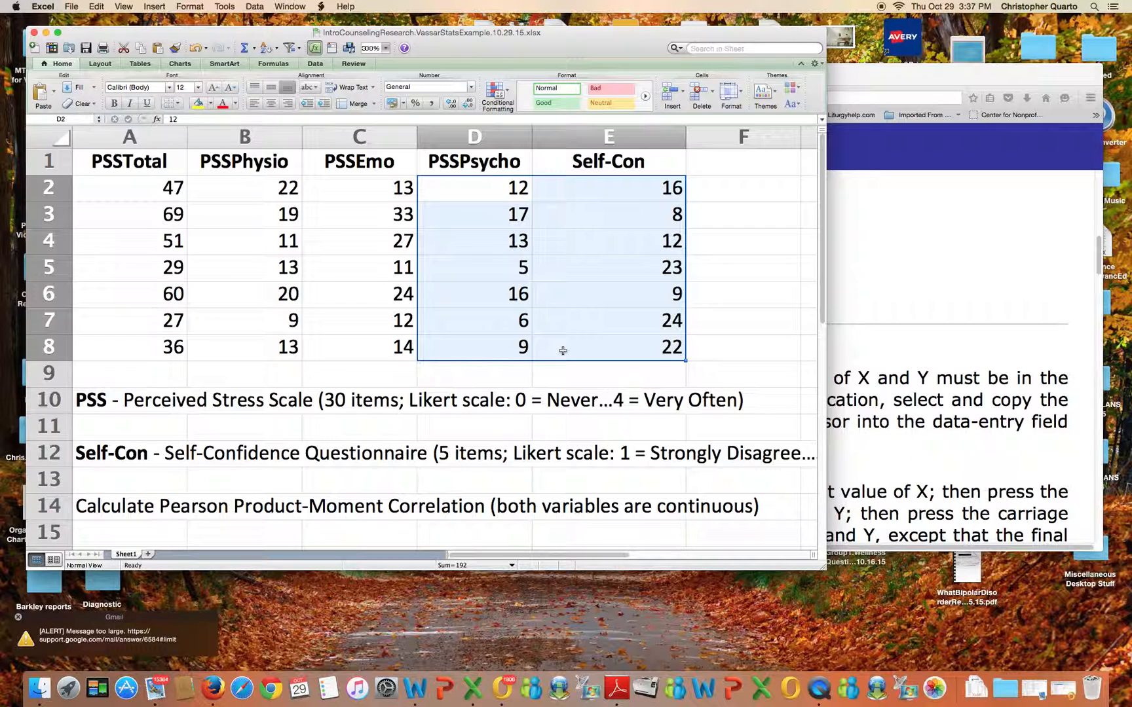
right_click(571, 260)
click(593, 278)
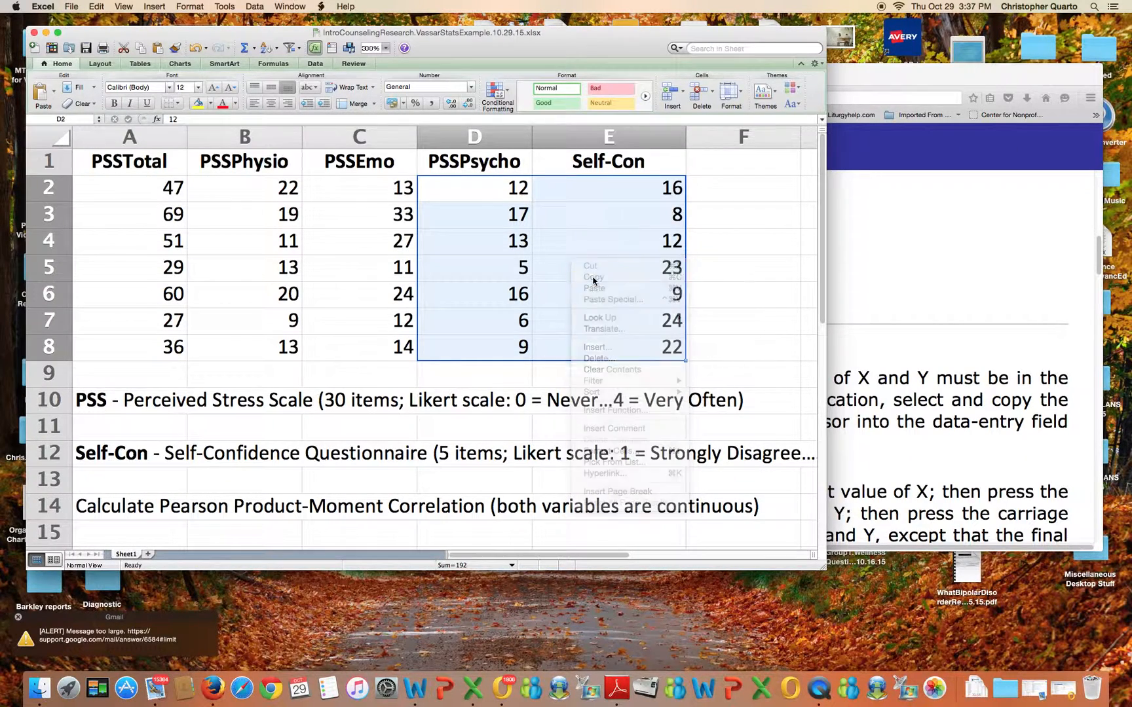
Paste the copied value pairs into the Data Entry field on the VassarStats page
click(857, 367)
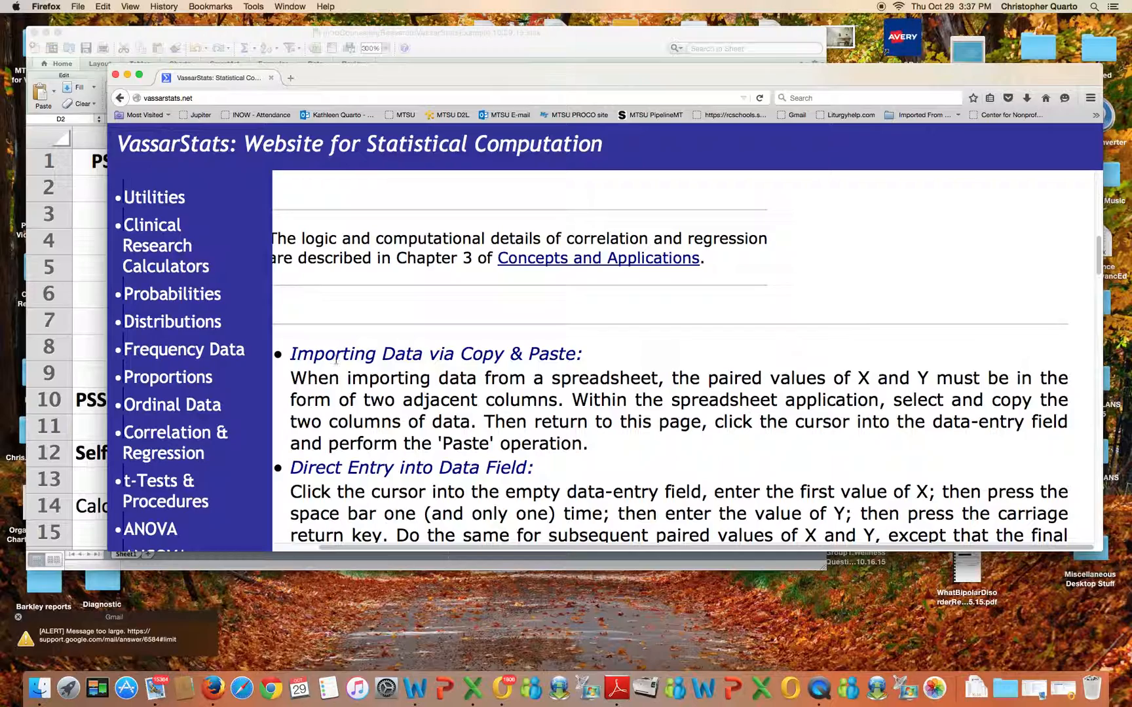
scroll(400, 406, down, 5)
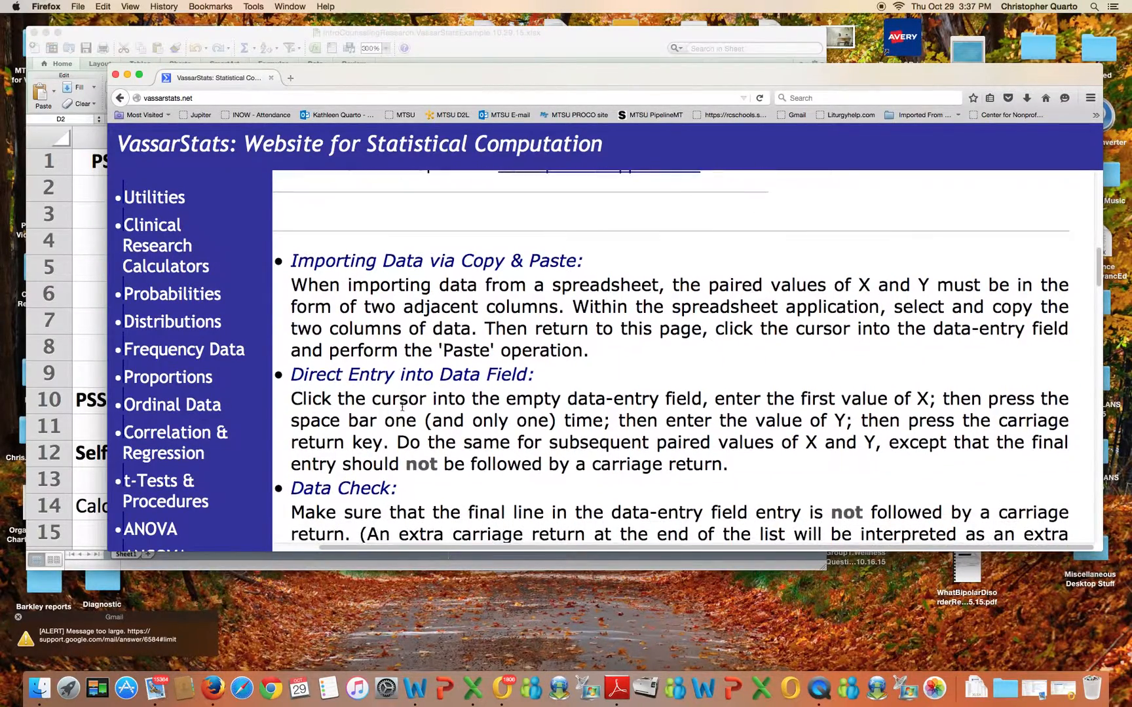
scroll(401, 407, down, 2)
scroll(402, 410, down, 9)
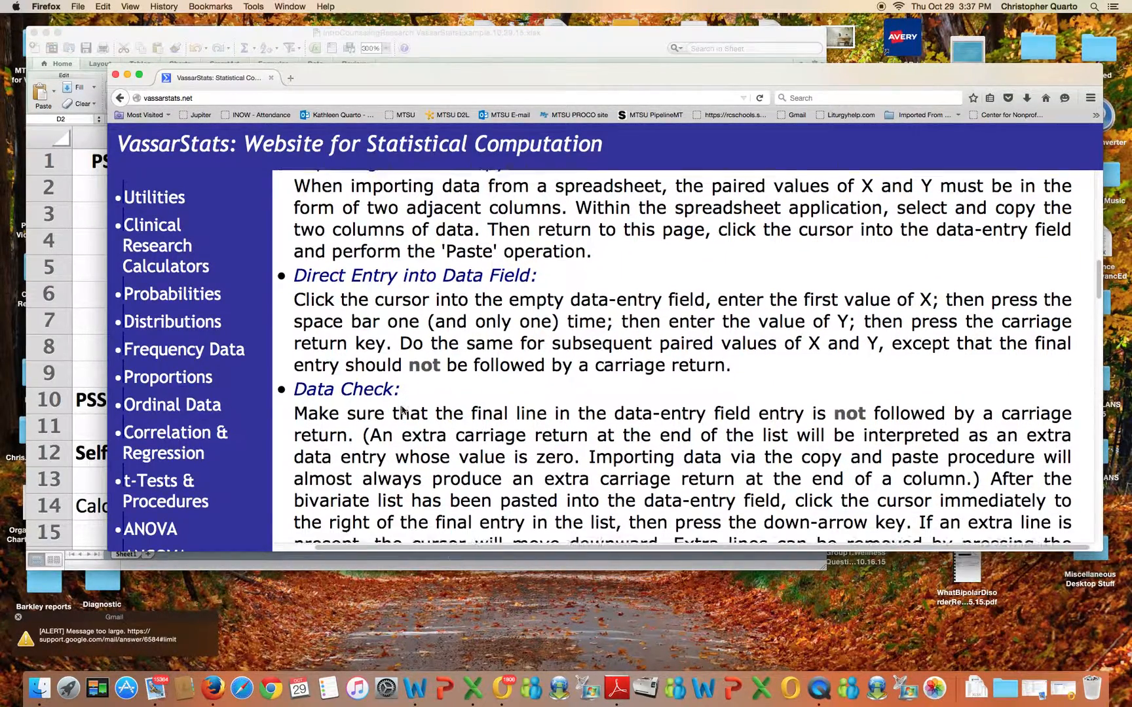
scroll(403, 407, down, 8)
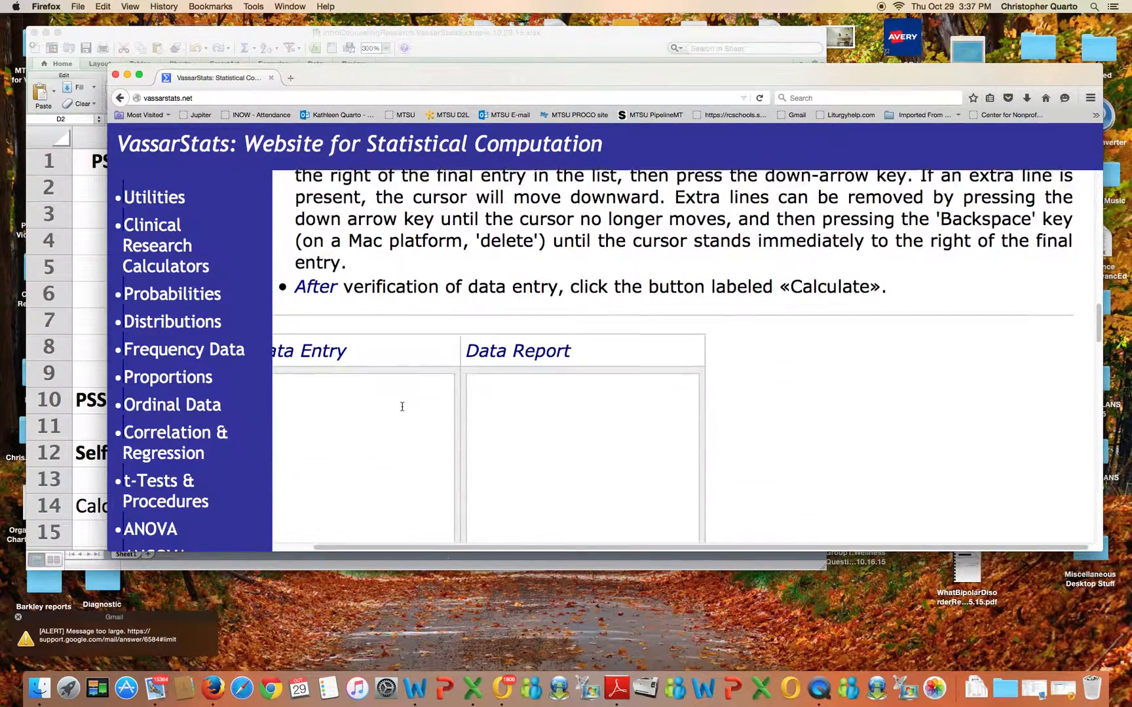
scroll(425, 547, left, 3)
click(335, 351)
right_click(336, 352)
click(368, 404)
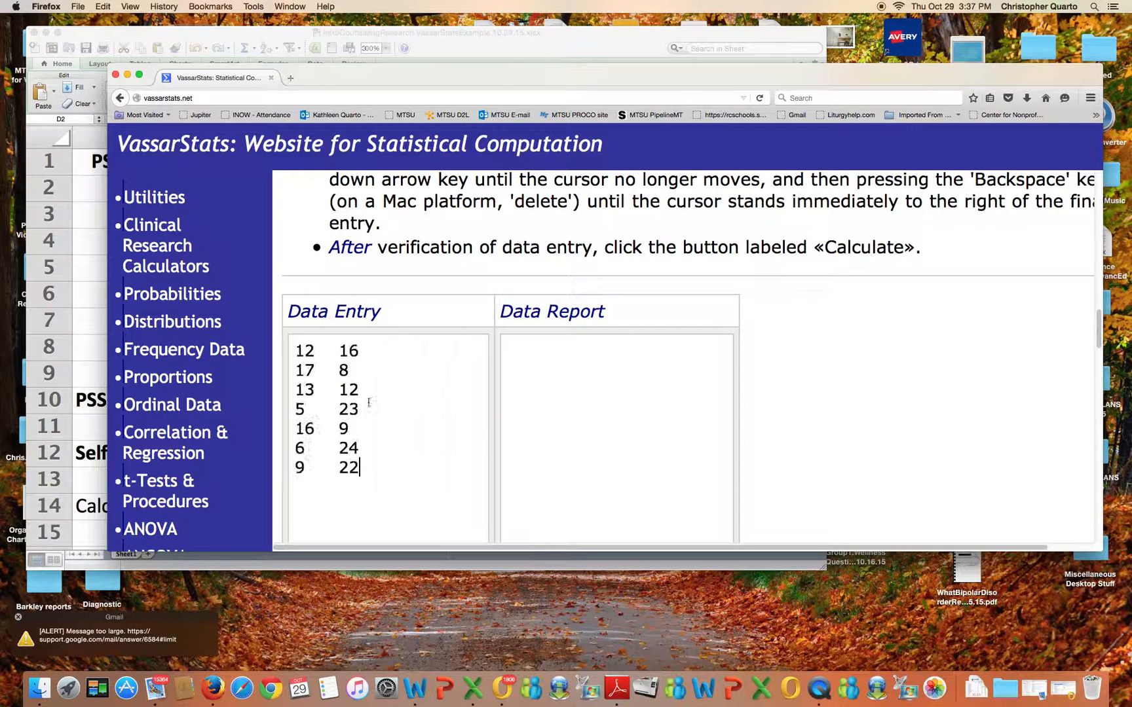
Run Calculate on the pasted data to compute the correlation
scroll(369, 402, down, 2)
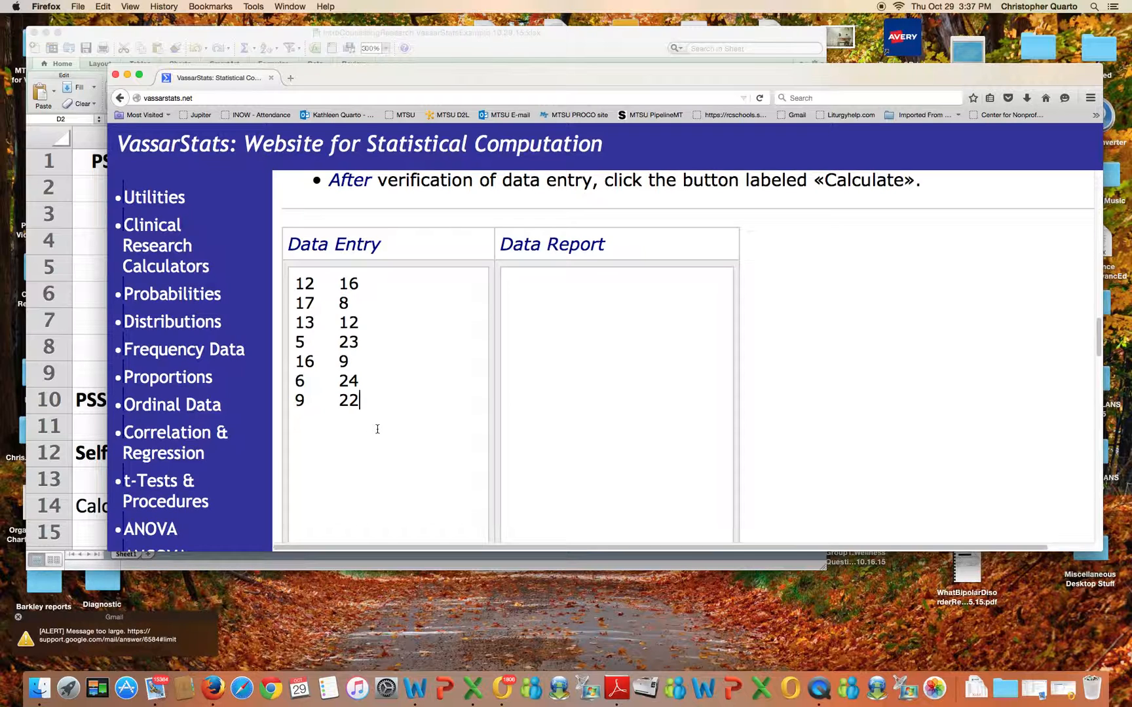
key(Return)
click(504, 44)
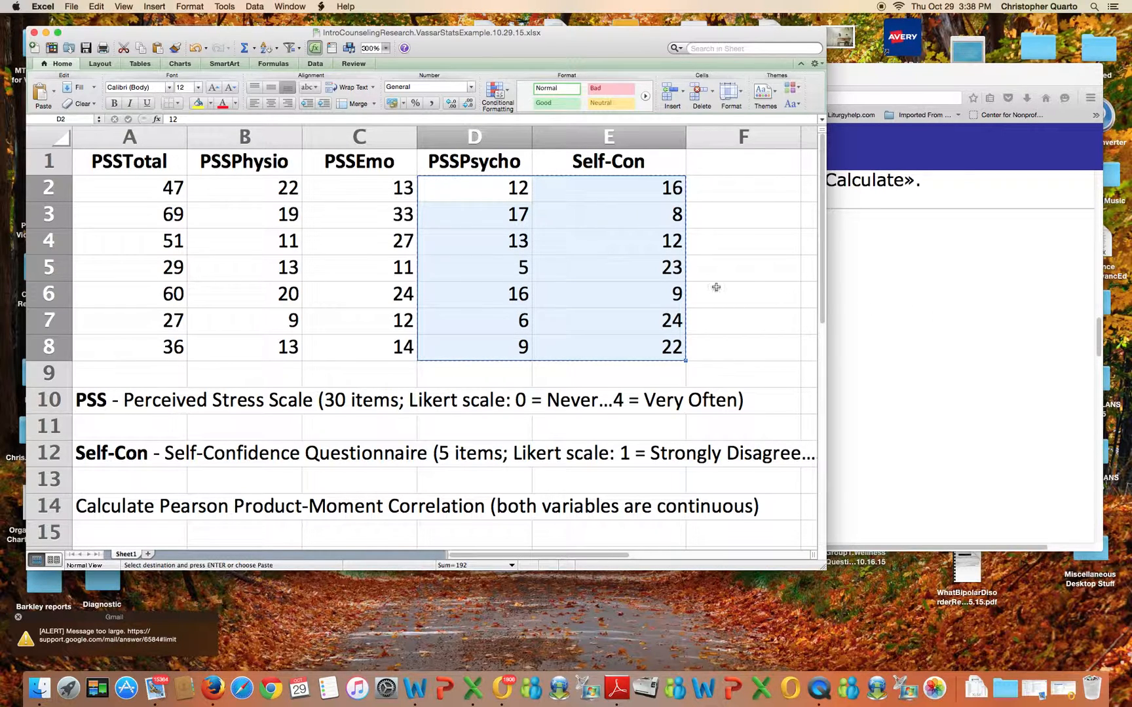
click(980, 345)
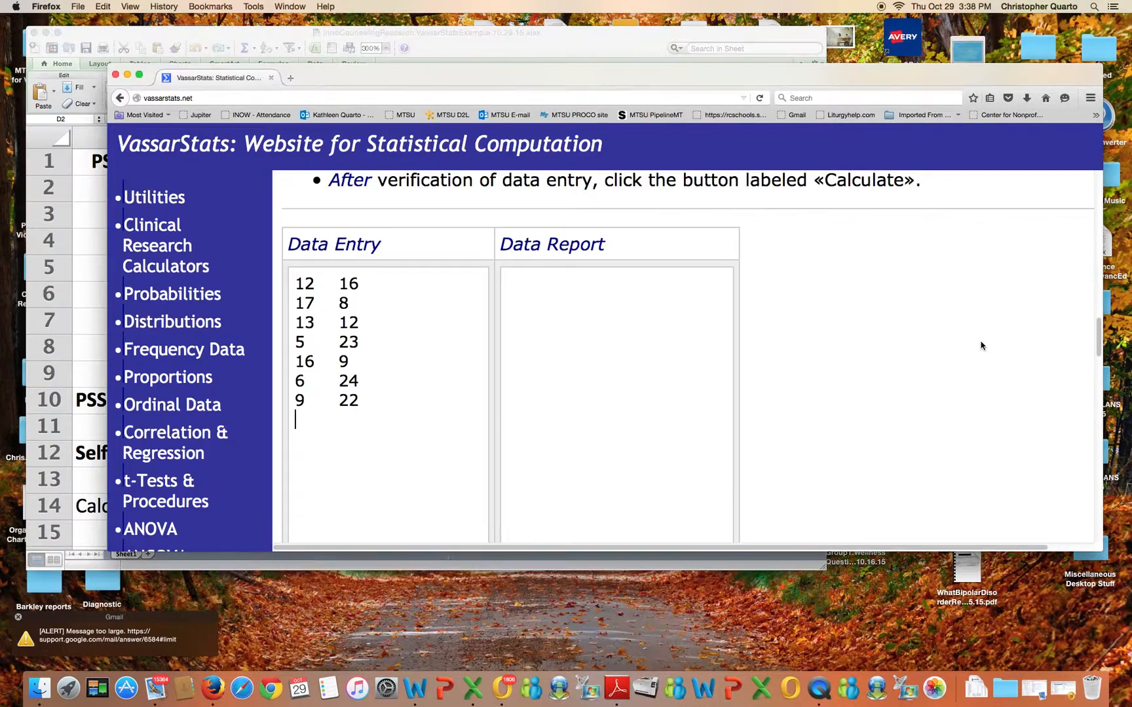
scroll(400, 435, down, 5)
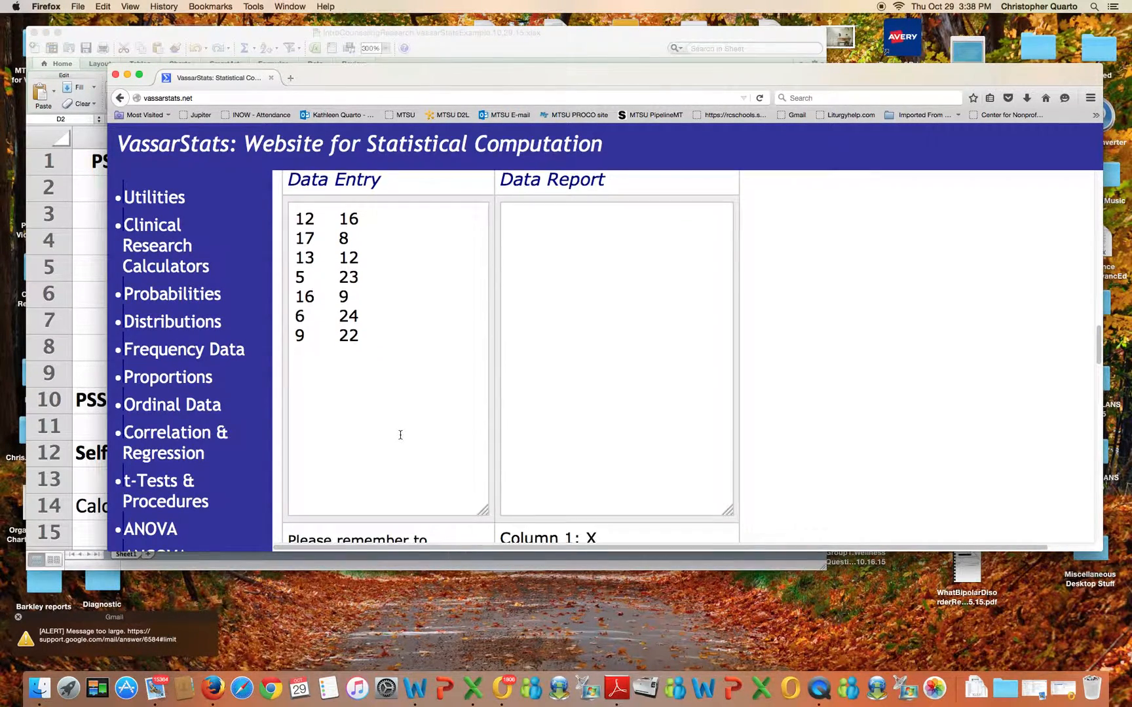
scroll(400, 435, down, 3)
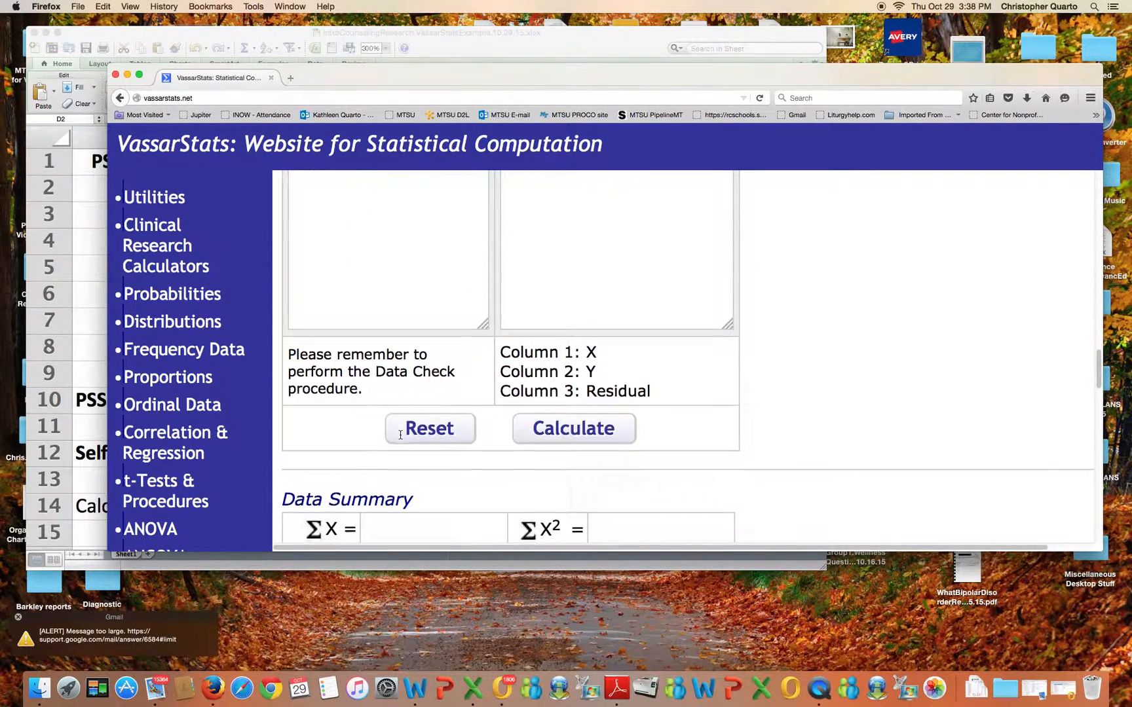
click(563, 423)
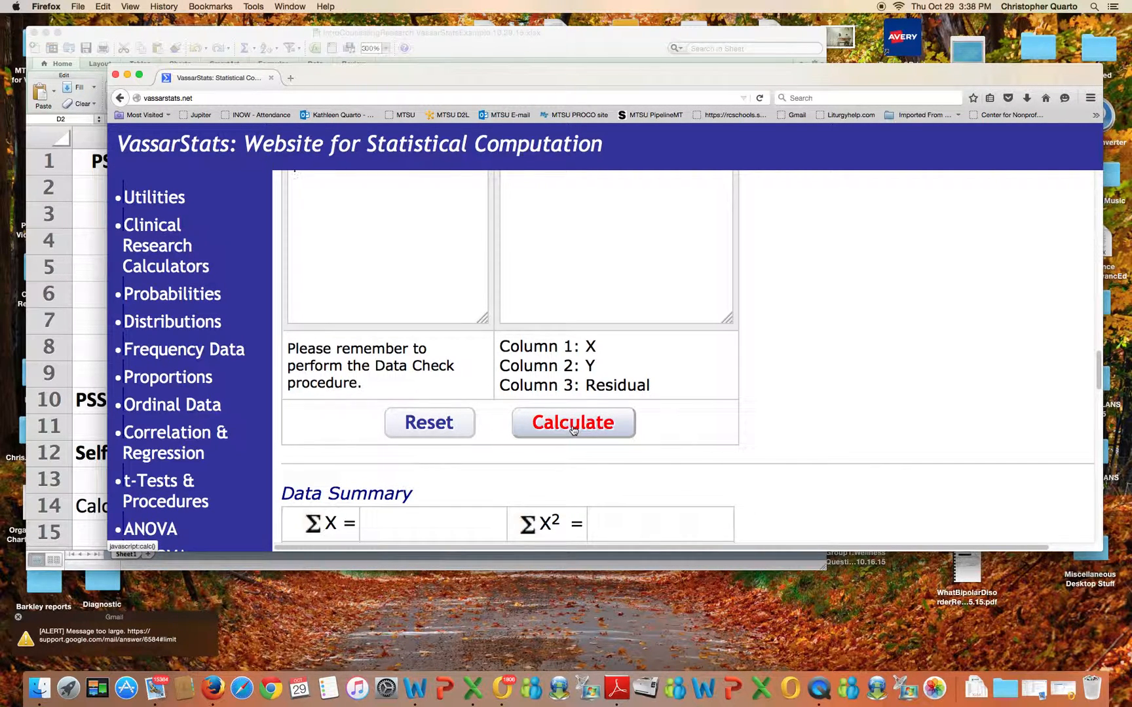
Scroll through the data report, summary and correlation tables to examine the results
scroll(627, 424, up, 3)
scroll(627, 424, up, 4)
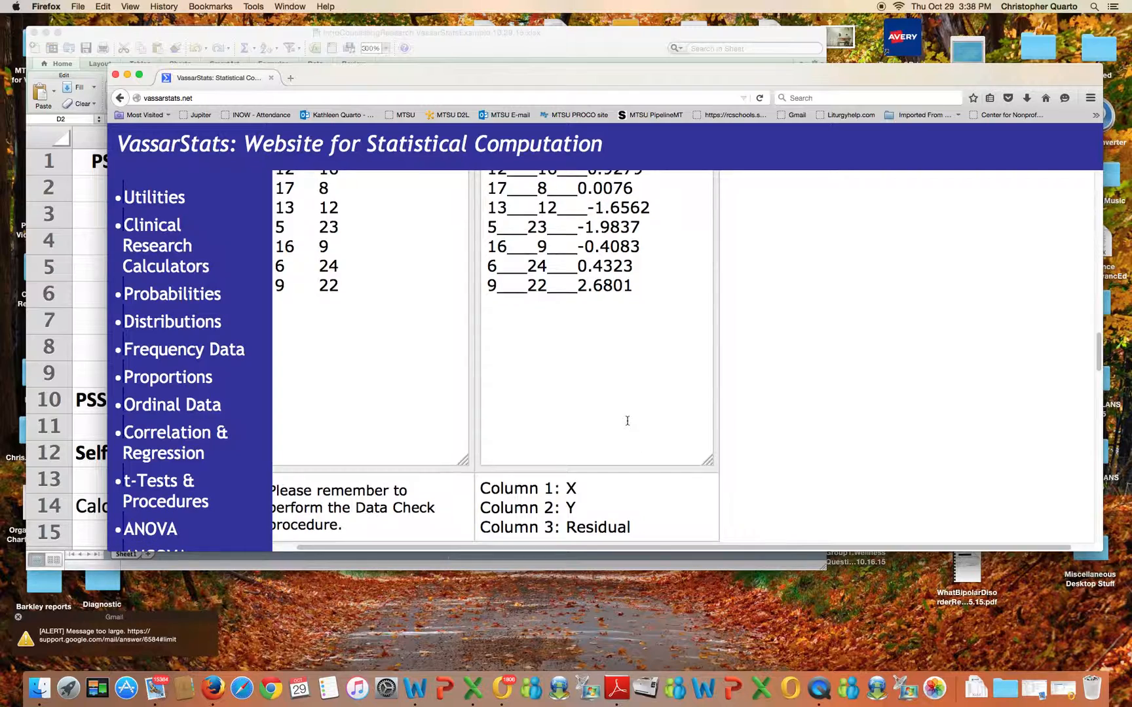
scroll(628, 422, down, 2)
scroll(628, 422, left, 1)
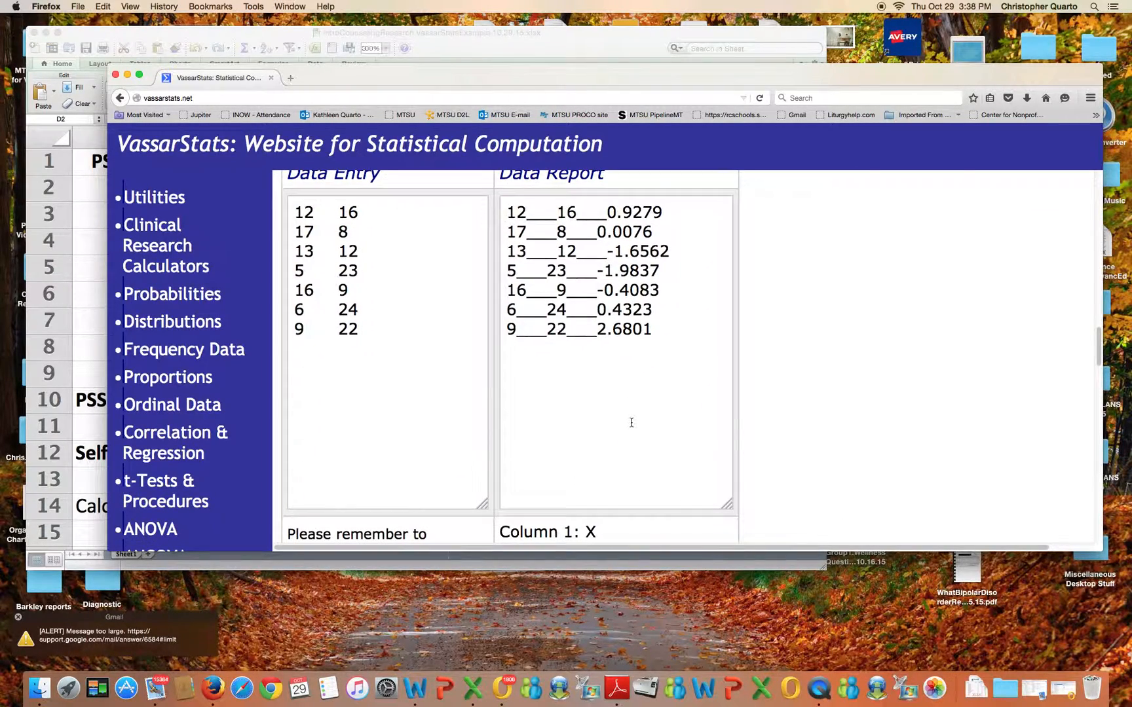
scroll(631, 422, down, 7)
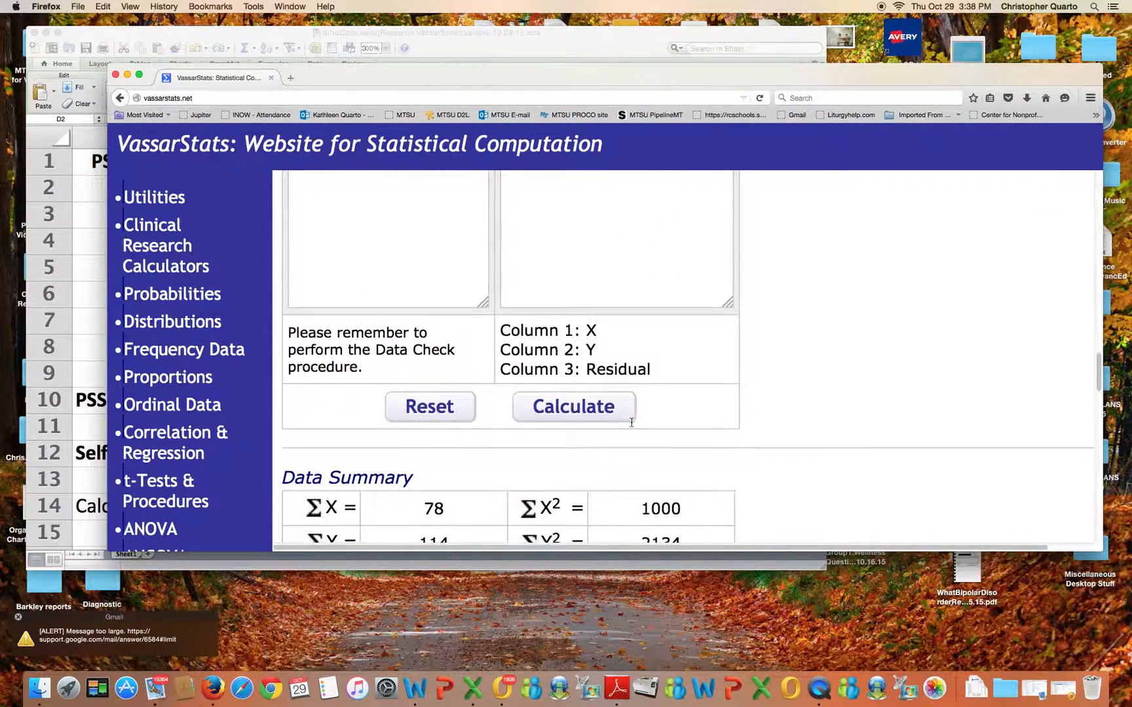
scroll(631, 423, down, 4)
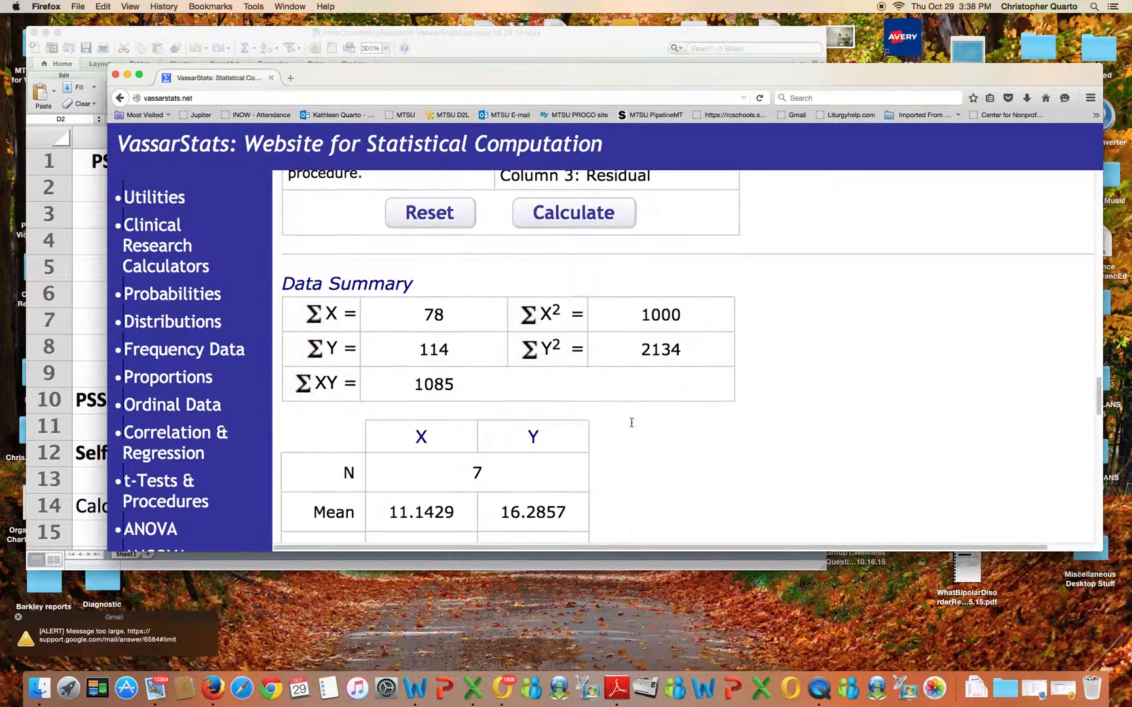
scroll(631, 426, down, 8)
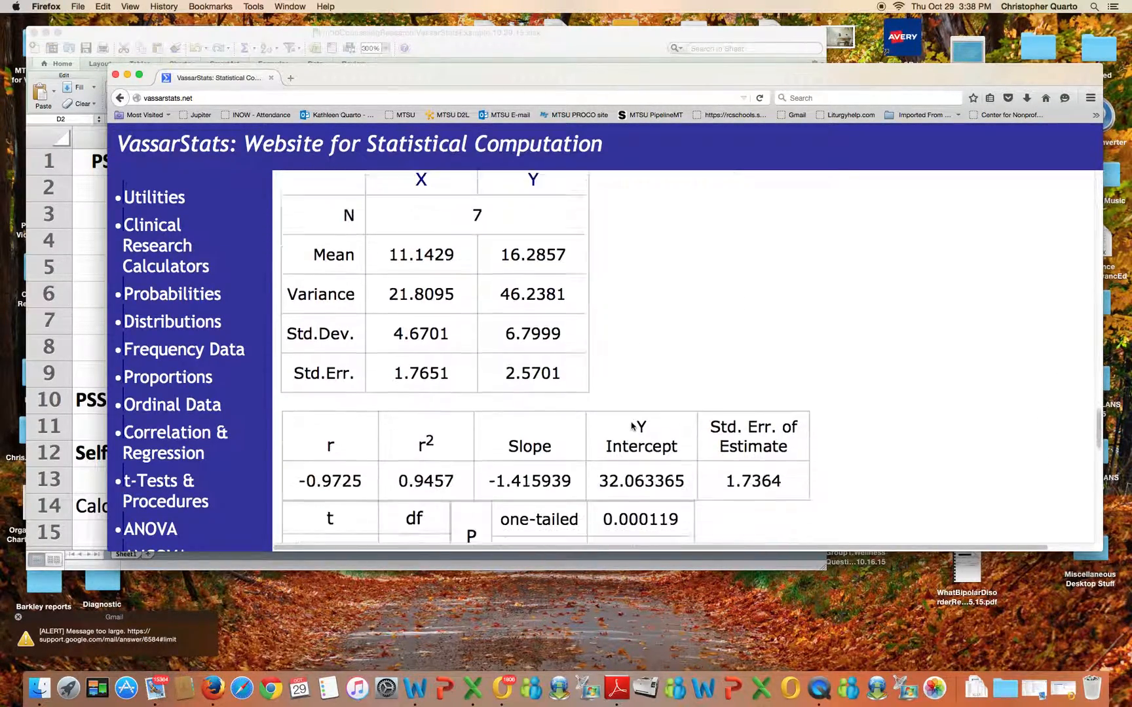
scroll(631, 422, down, 3)
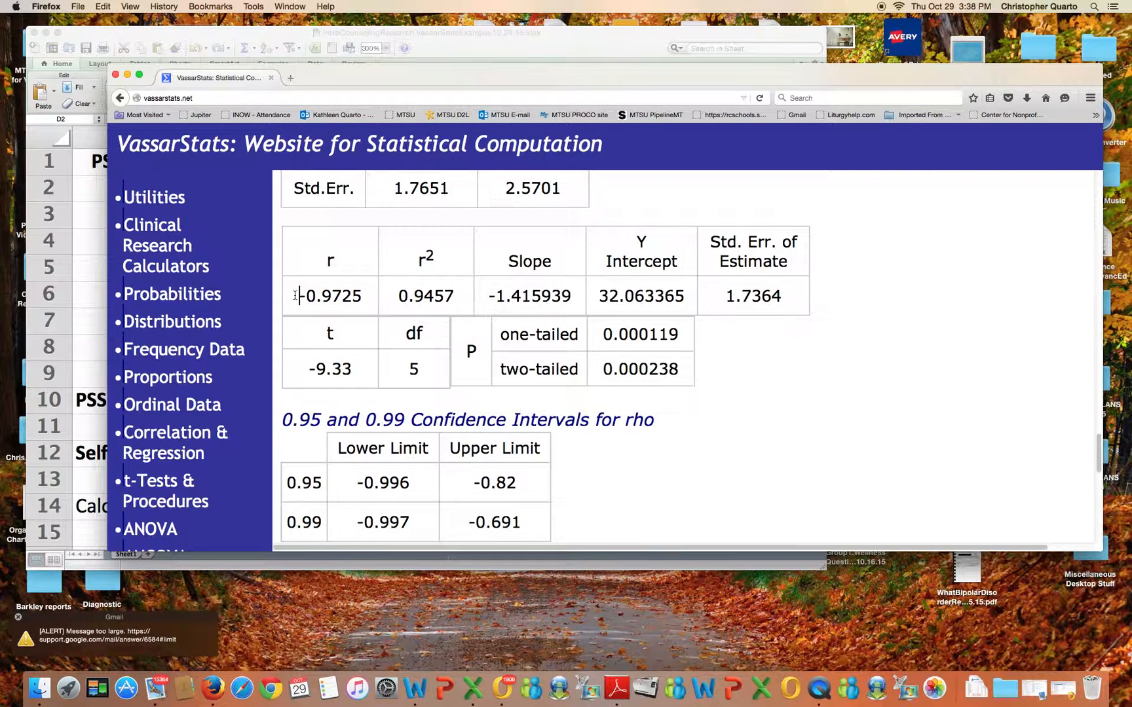
Highlight the r value and the two-tailed p-value in the correlation results table
drag(296, 295, 363, 294)
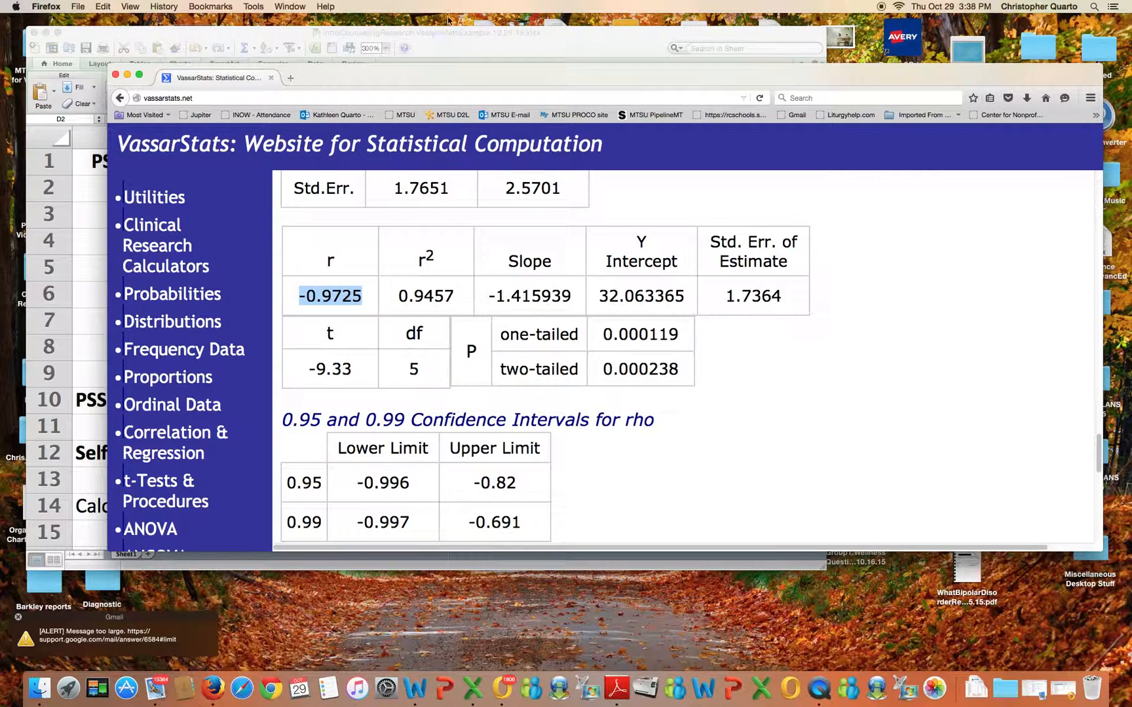
click(432, 44)
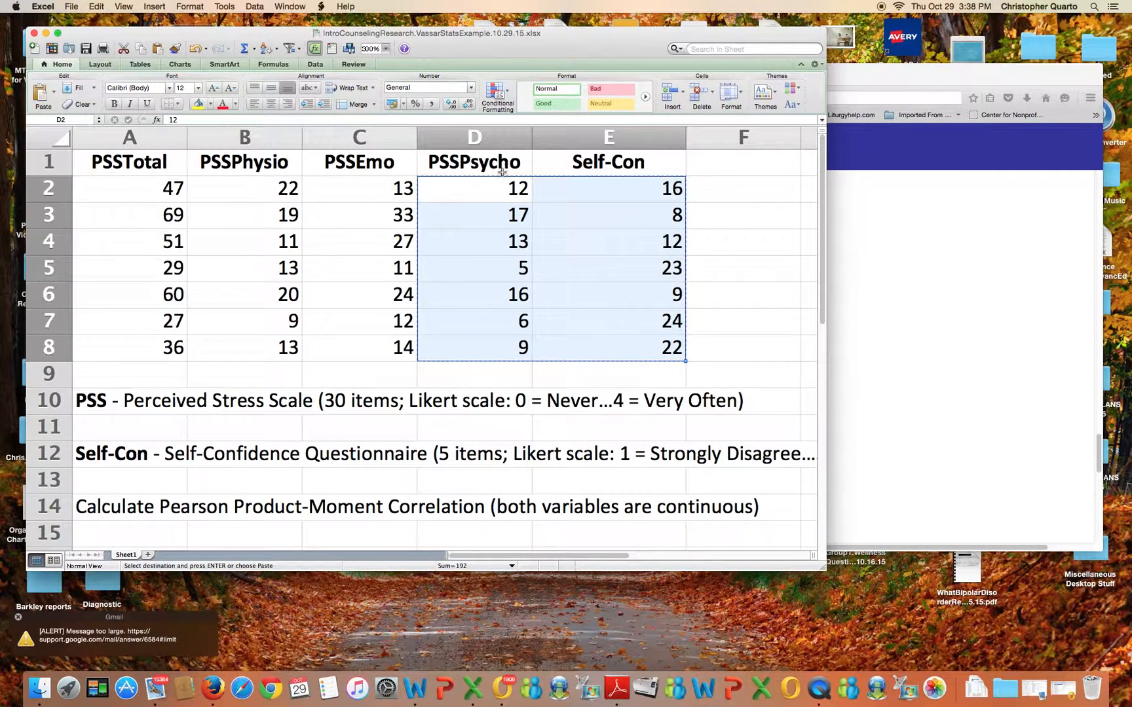
click(917, 272)
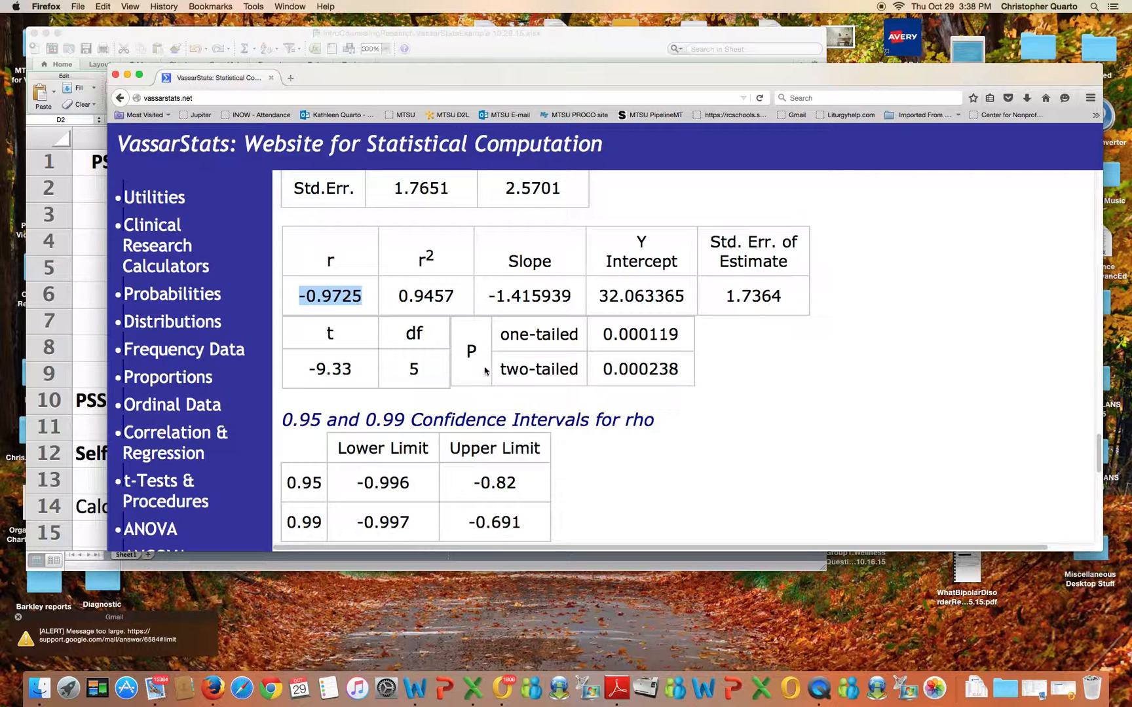
drag(465, 352, 480, 354)
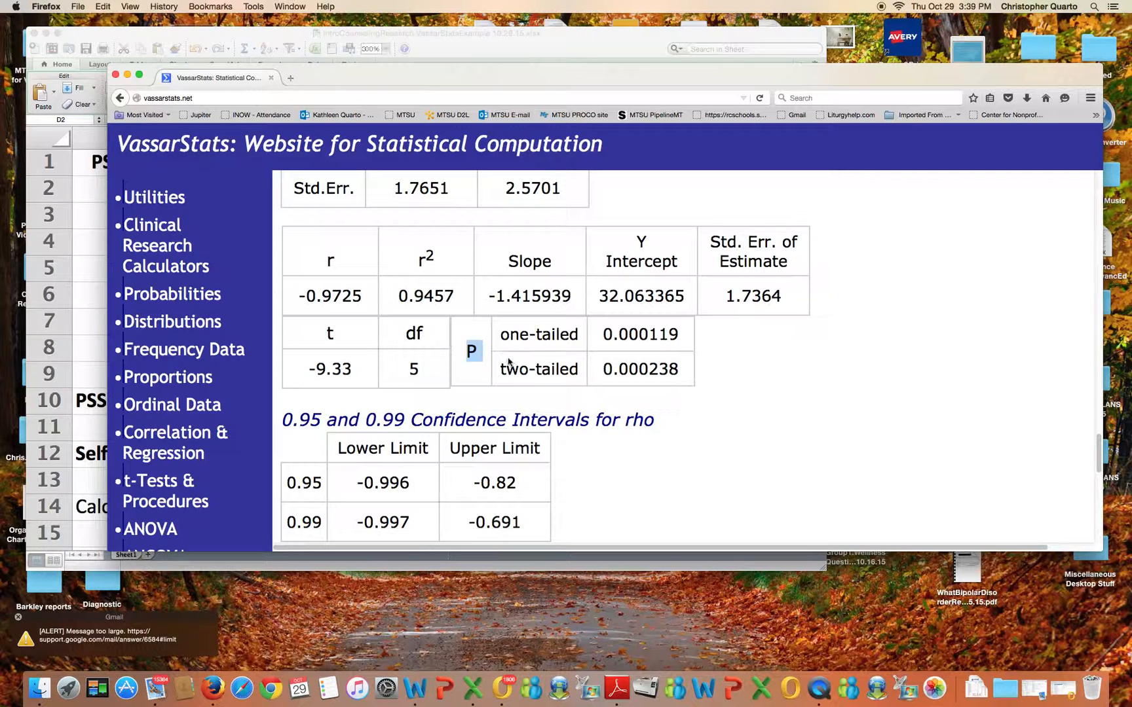
click(497, 369)
drag(498, 369, 585, 374)
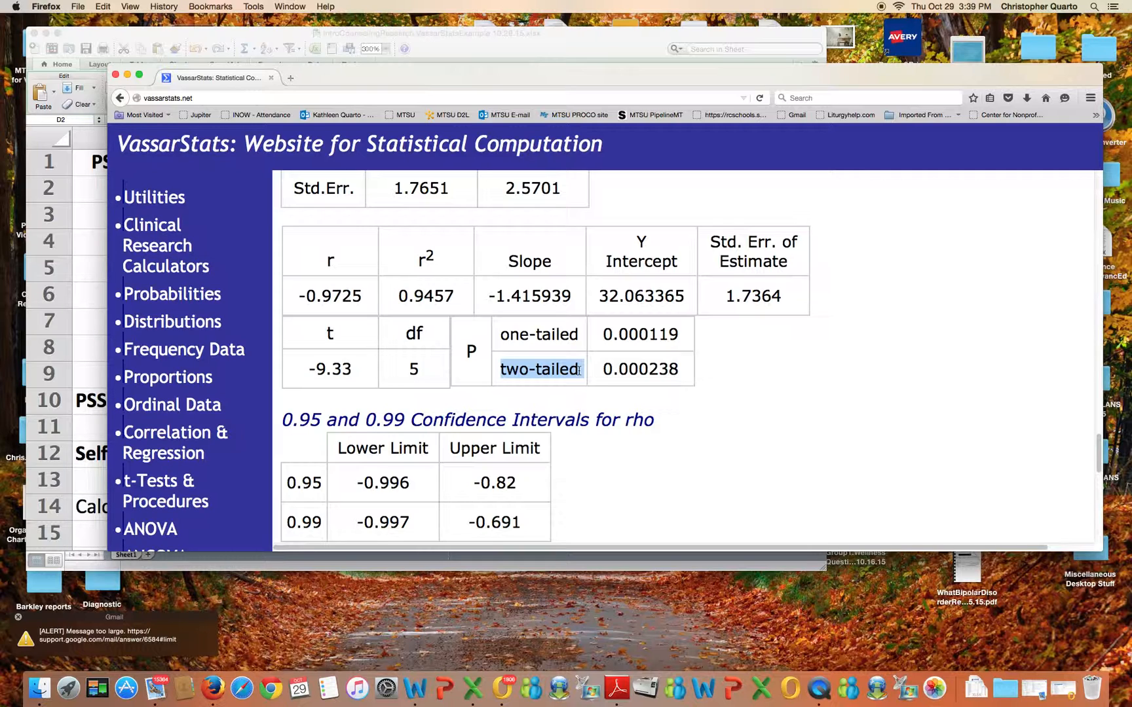
drag(602, 368, 689, 368)
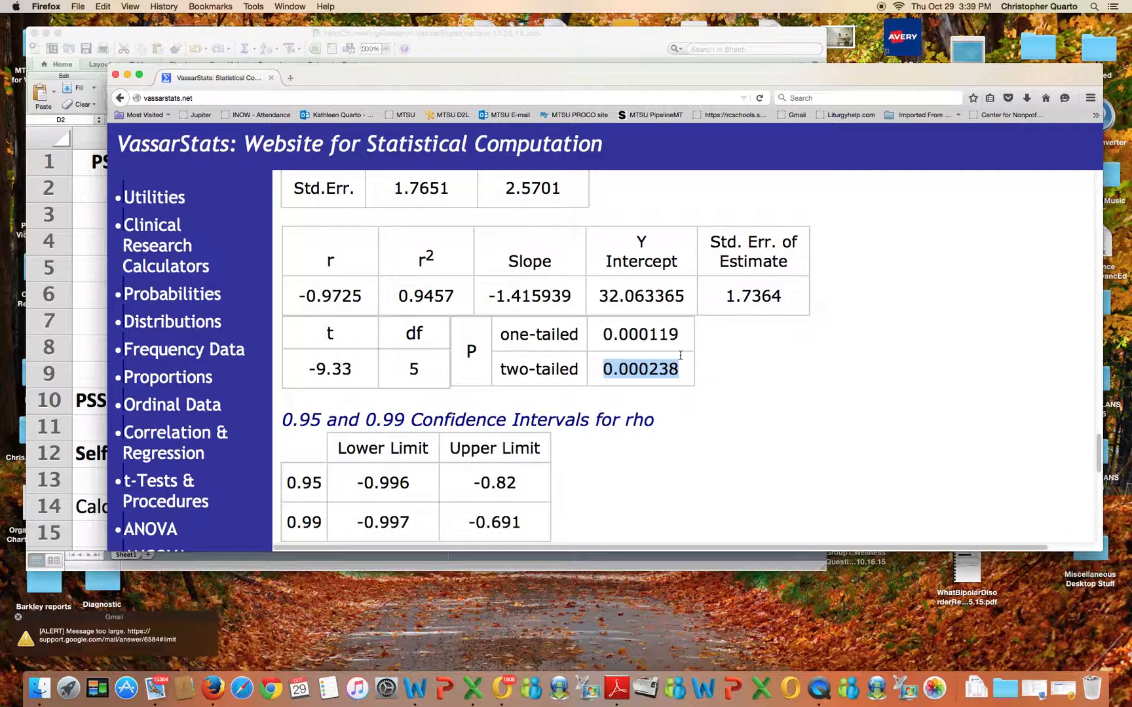
Reset the VassarStats correlation form to clear the data entry and results
click(498, 49)
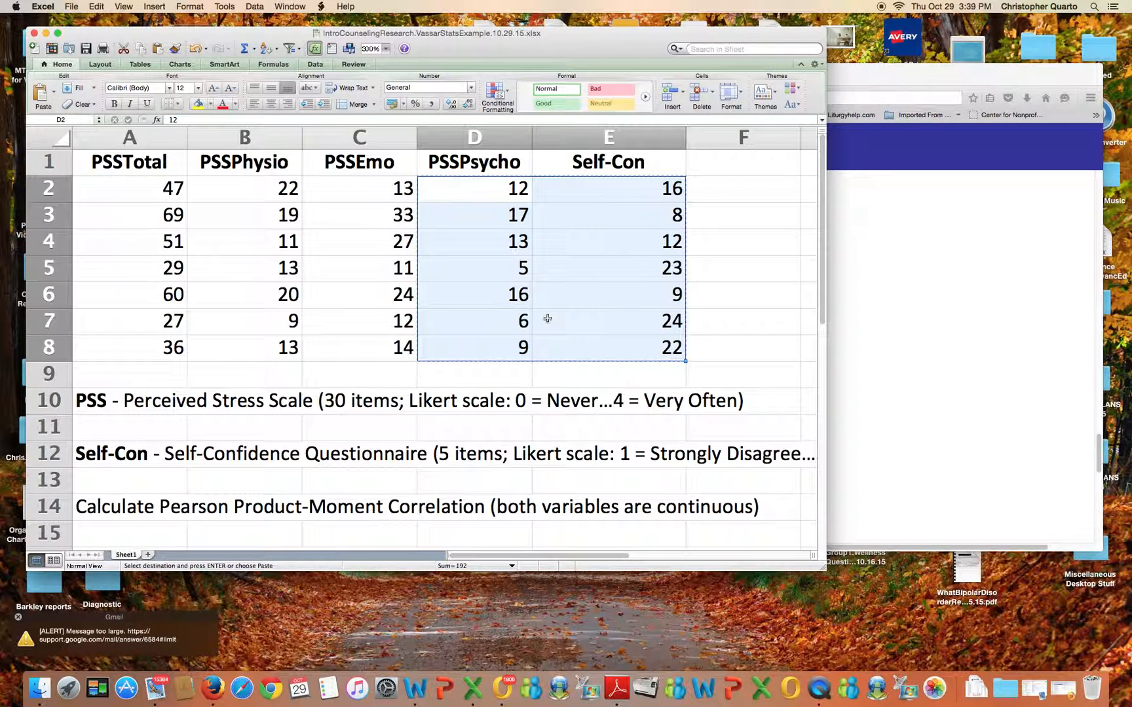
click(921, 325)
scroll(386, 357, up, 10)
scroll(388, 356, up, 10)
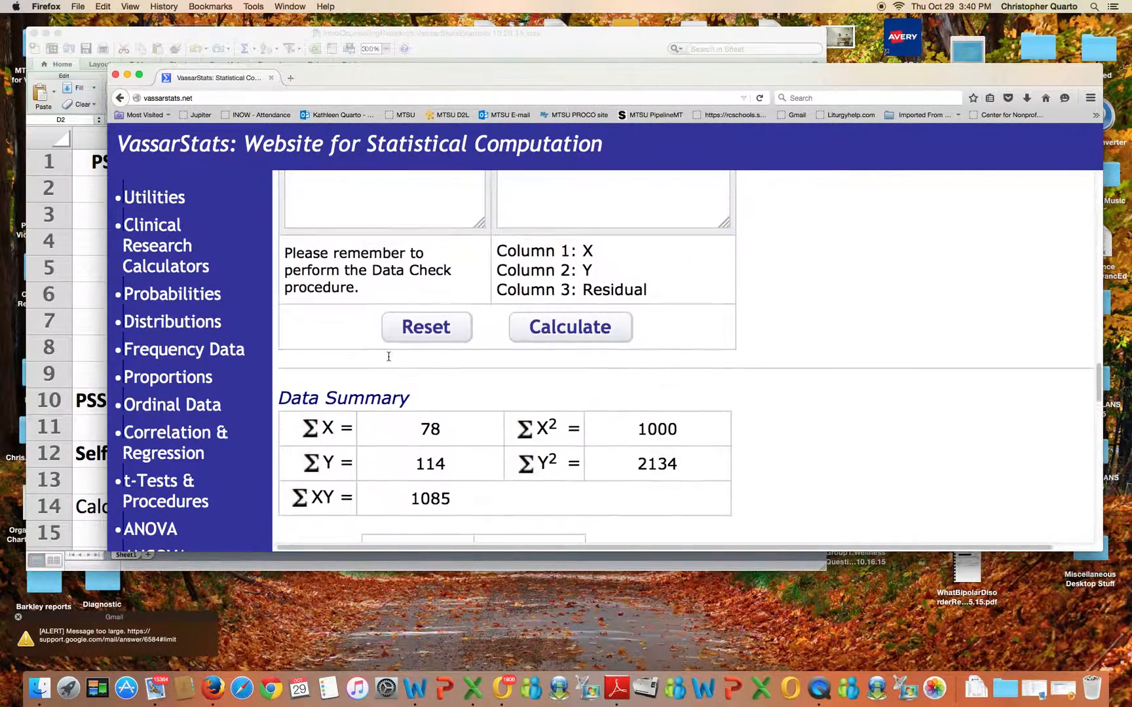
scroll(392, 357, up, 5)
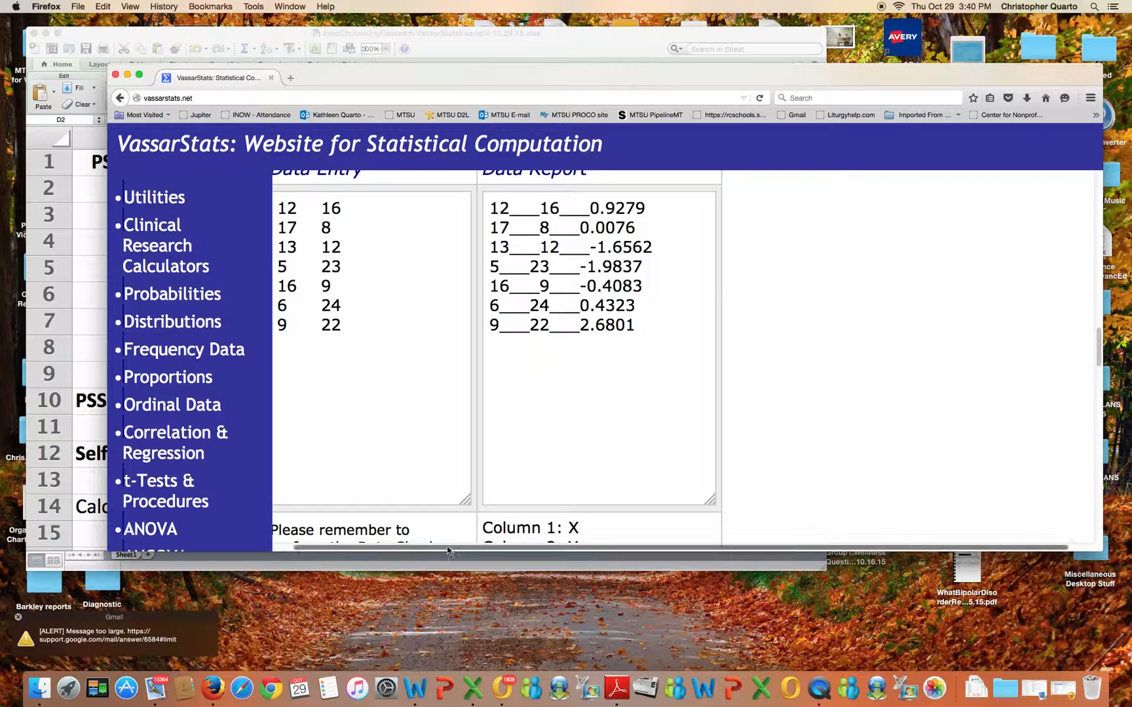
scroll(452, 552, left, 1)
scroll(403, 454, up, 1)
scroll(403, 455, down, 3)
scroll(403, 455, down, 3)
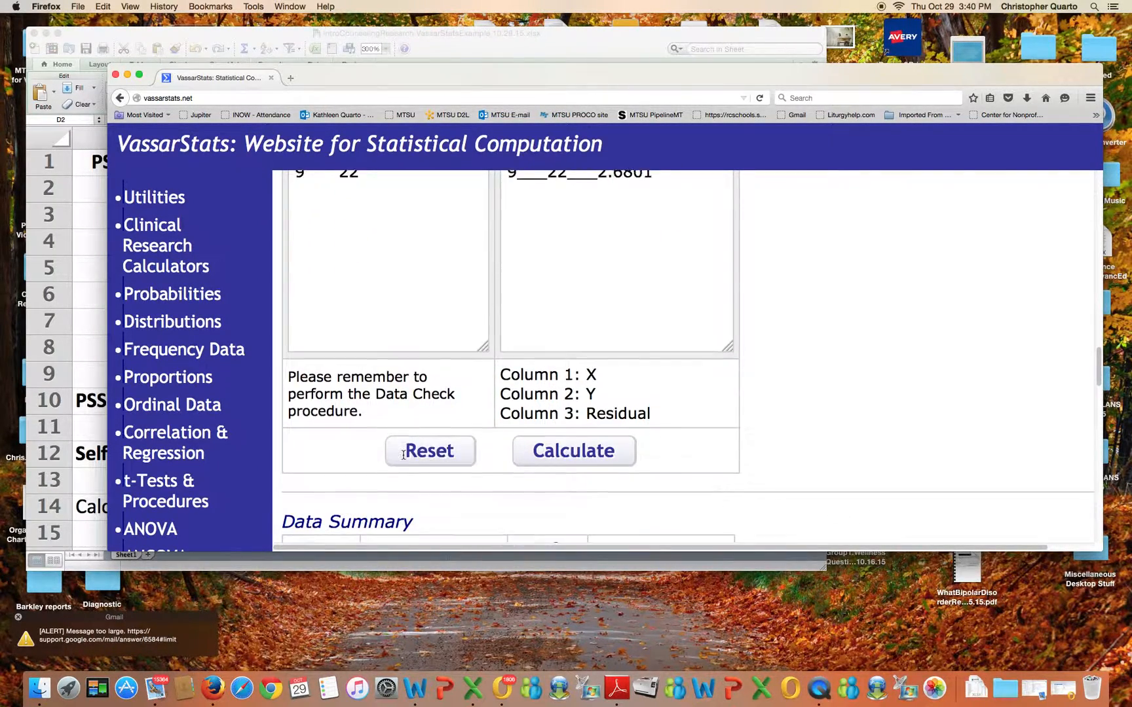
click(431, 446)
scroll(431, 446, up, 5)
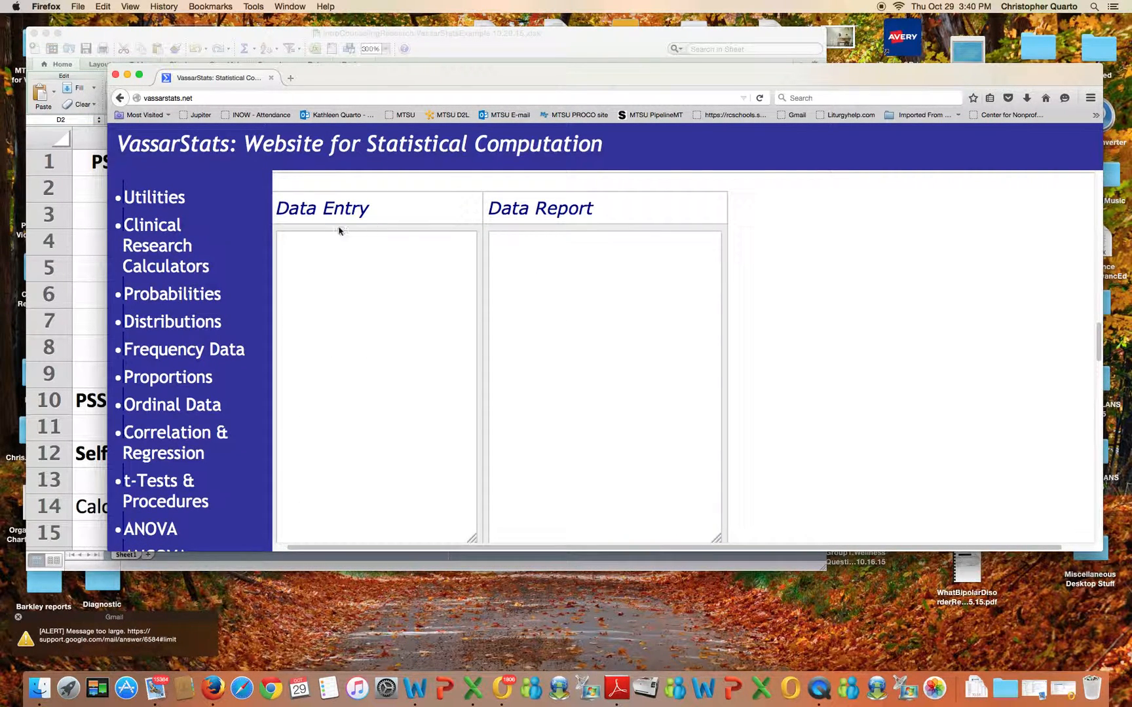
Insert a blank column before the PSSPsycho column in the spreadsheet
click(525, 45)
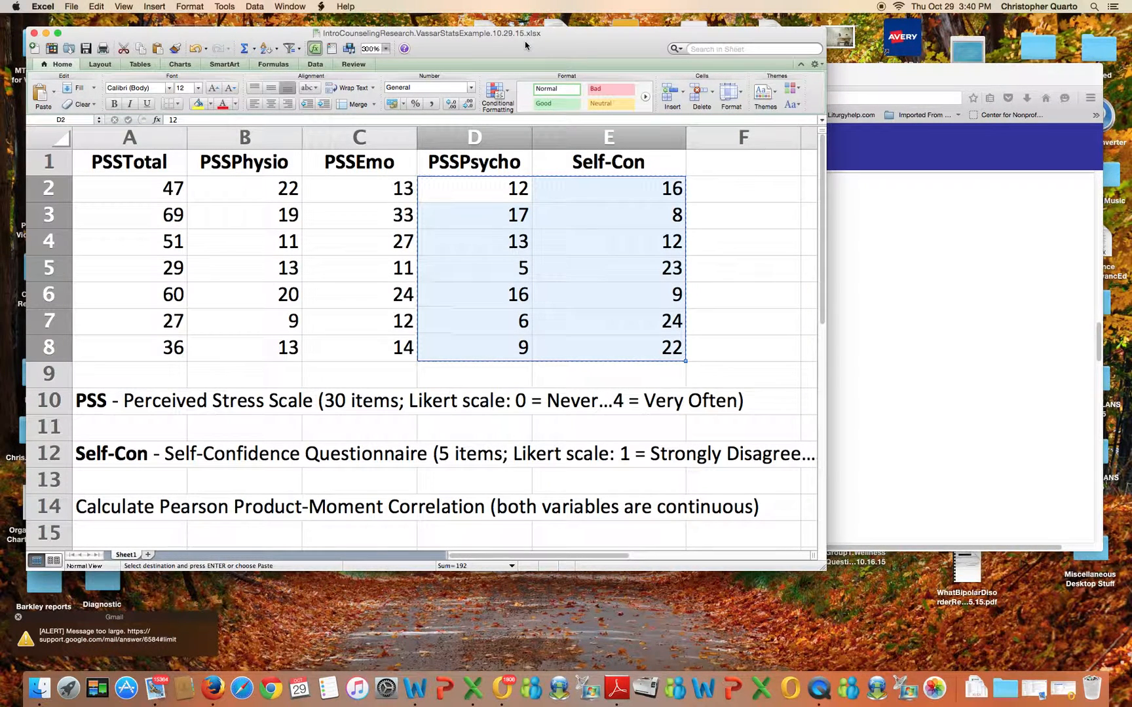
click(1017, 364)
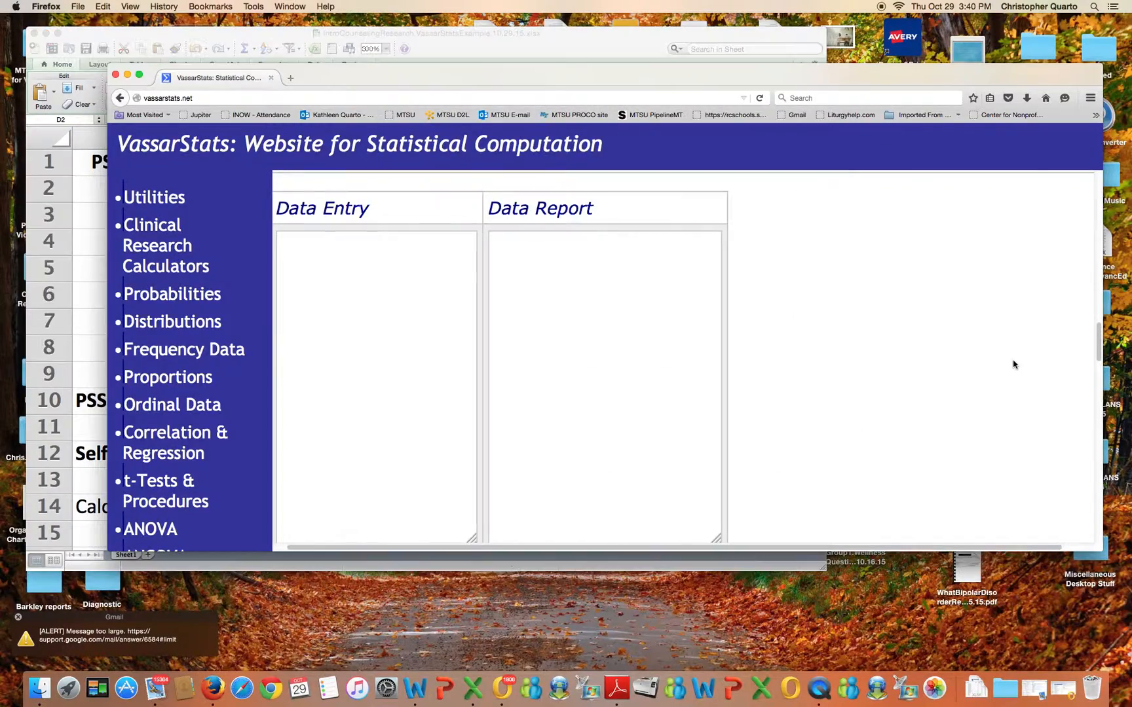
scroll(593, 386, up, 10)
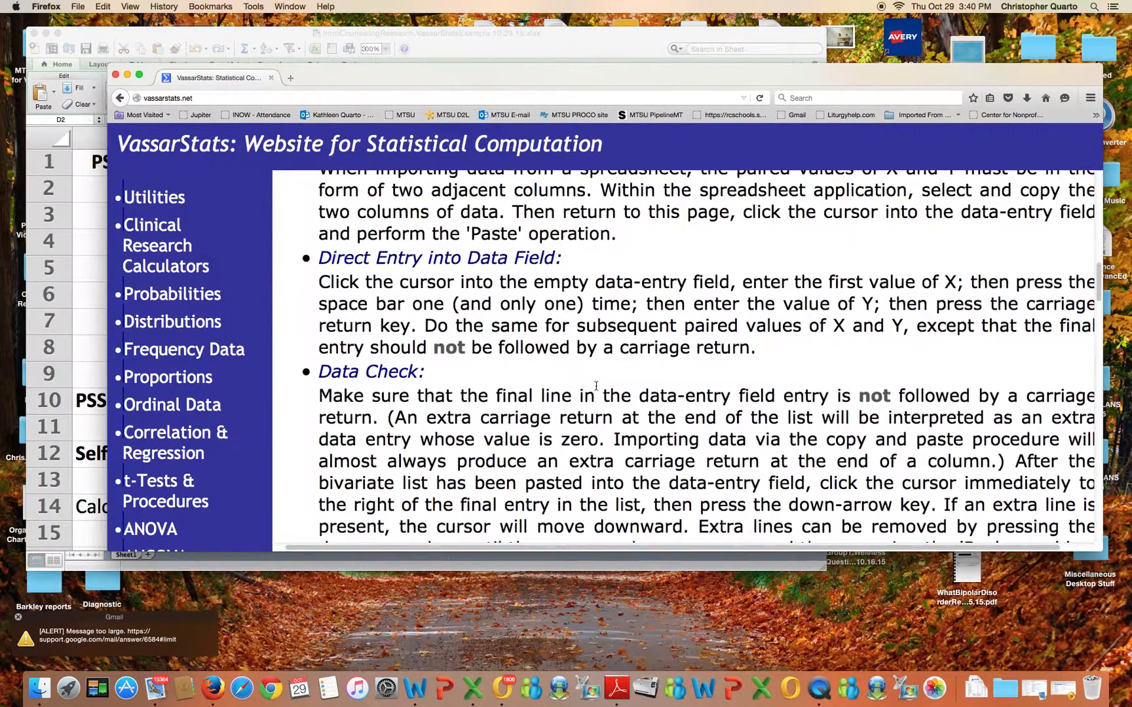
scroll(596, 385, up, 2)
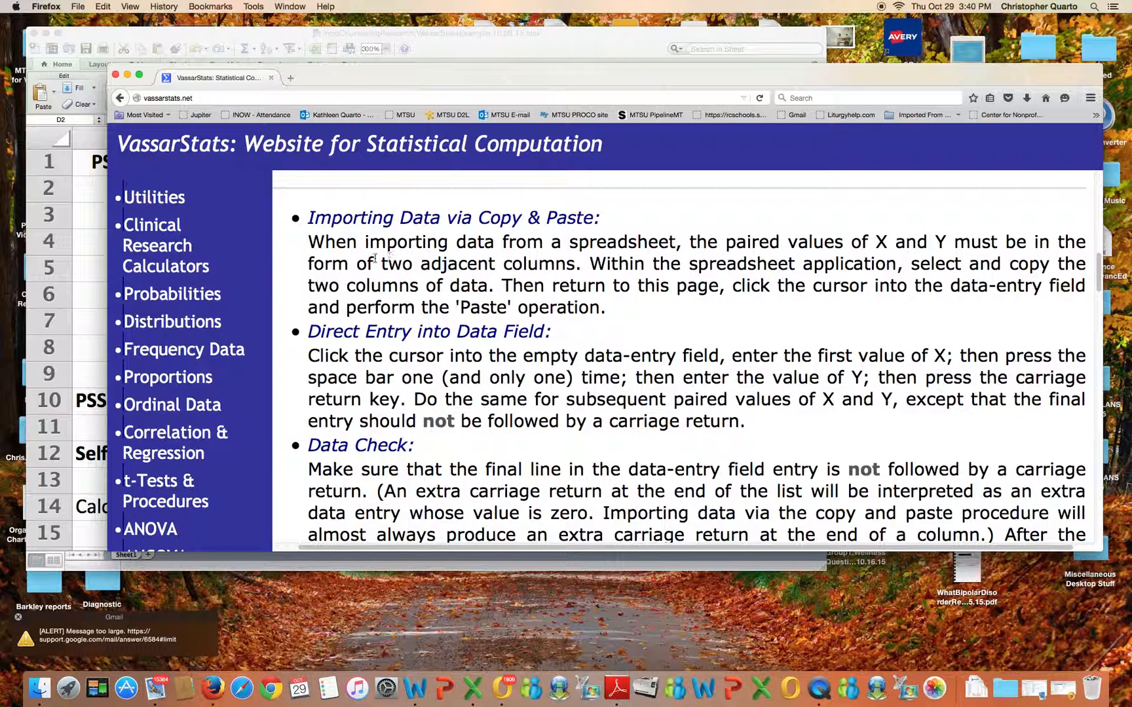
click(539, 54)
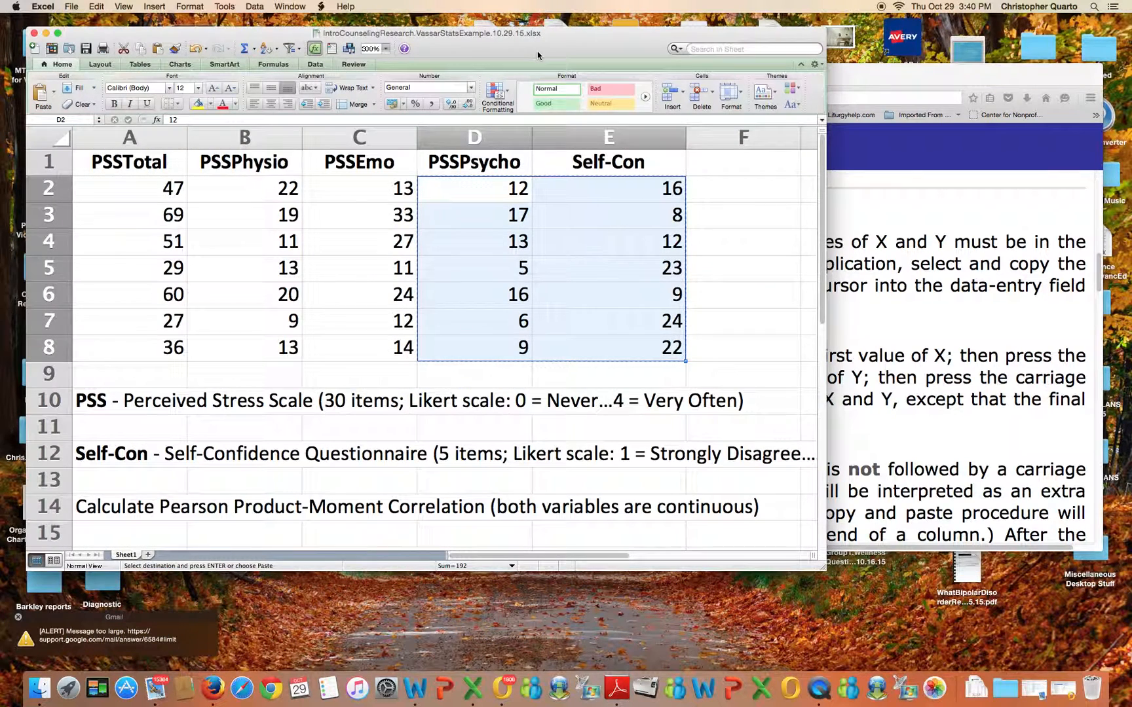
click(608, 161)
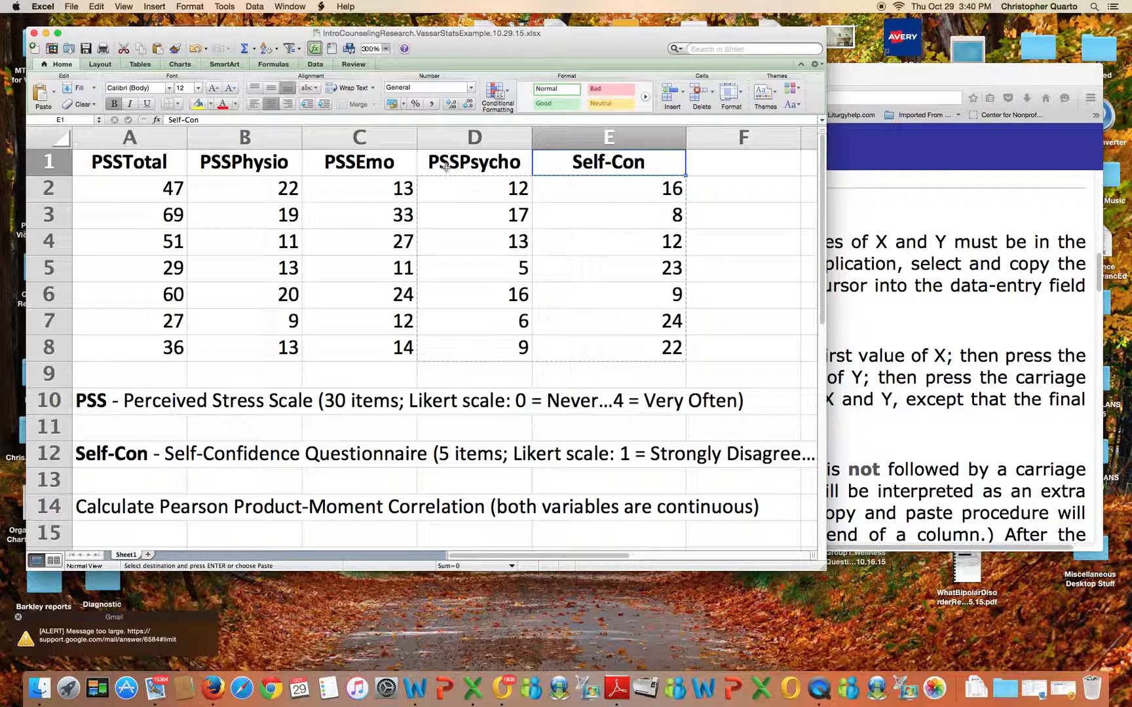
click(466, 137)
right_click(467, 138)
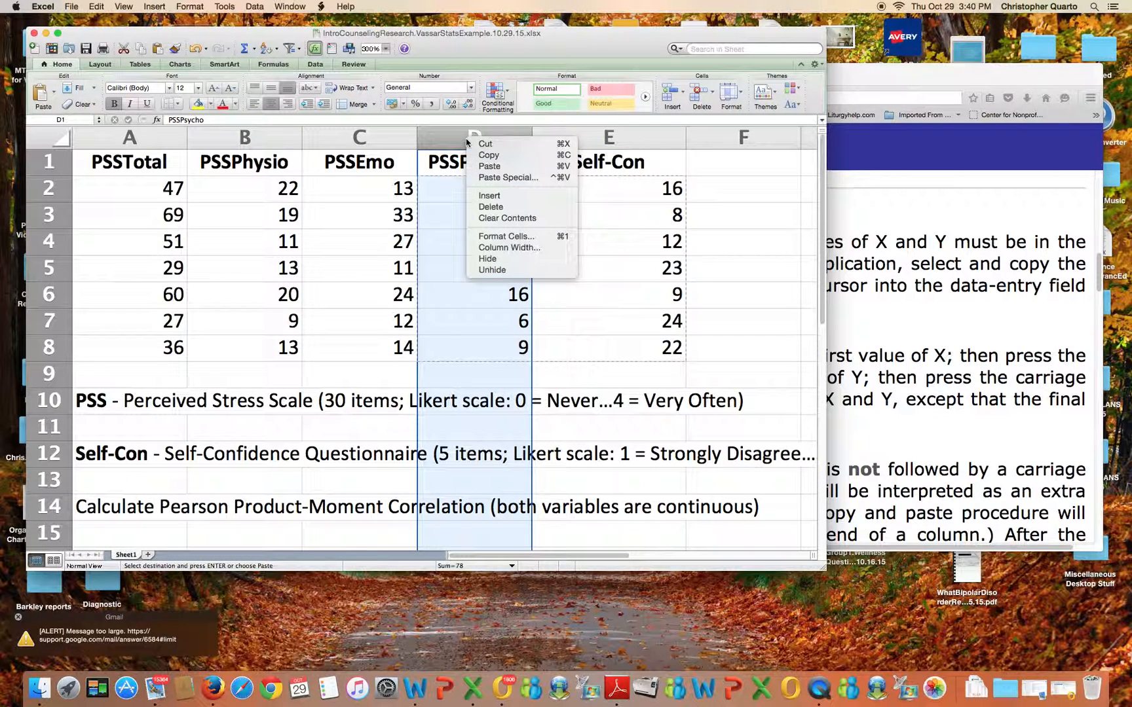
click(490, 197)
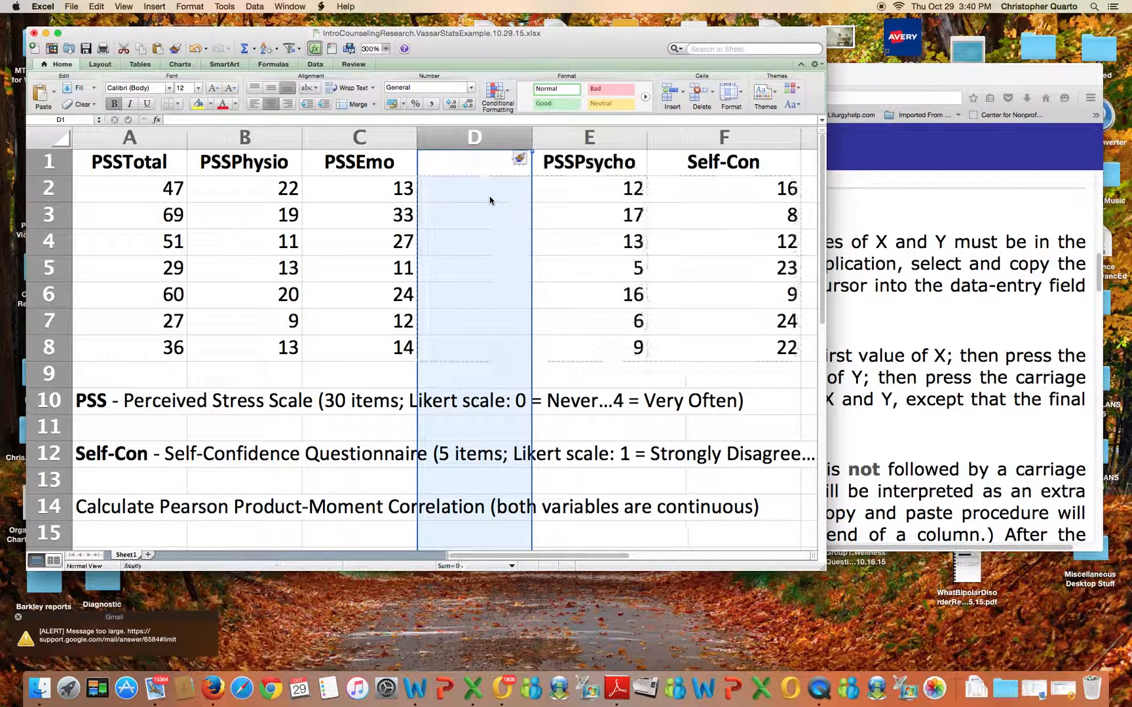
Copy the Self-Con column and paste it into the new blank column D next to PSSEmo
drag(688, 169, 692, 339)
right_click(697, 325)
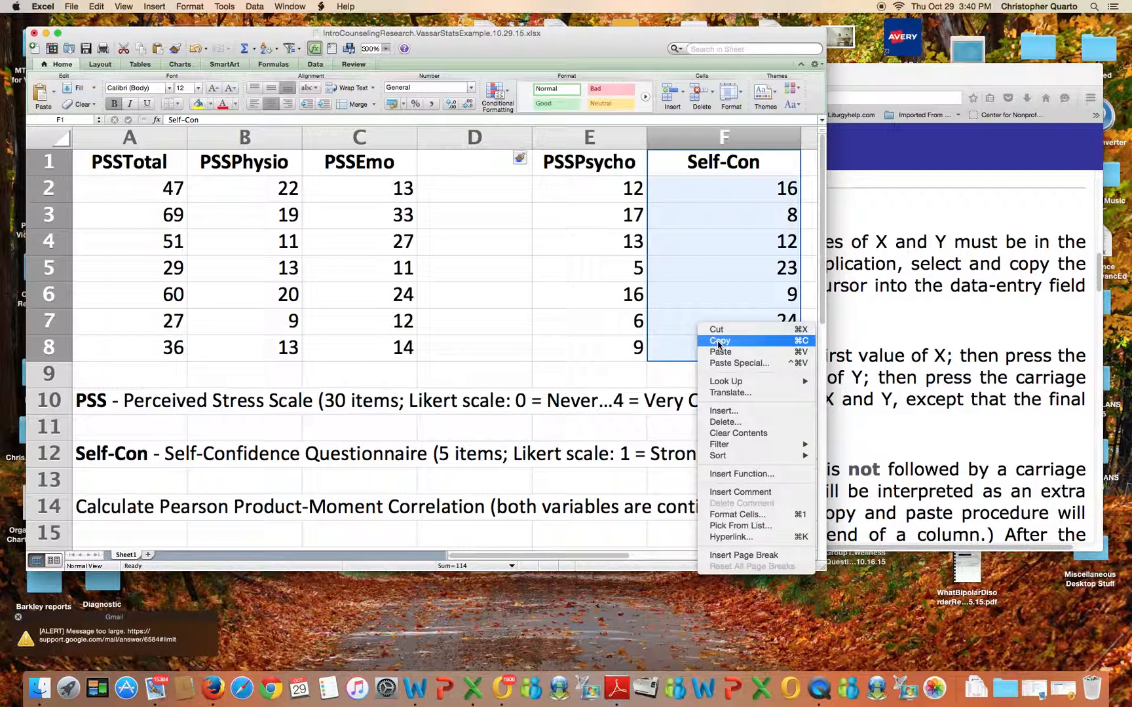
click(714, 344)
drag(453, 159, 450, 347)
right_click(454, 351)
click(477, 375)
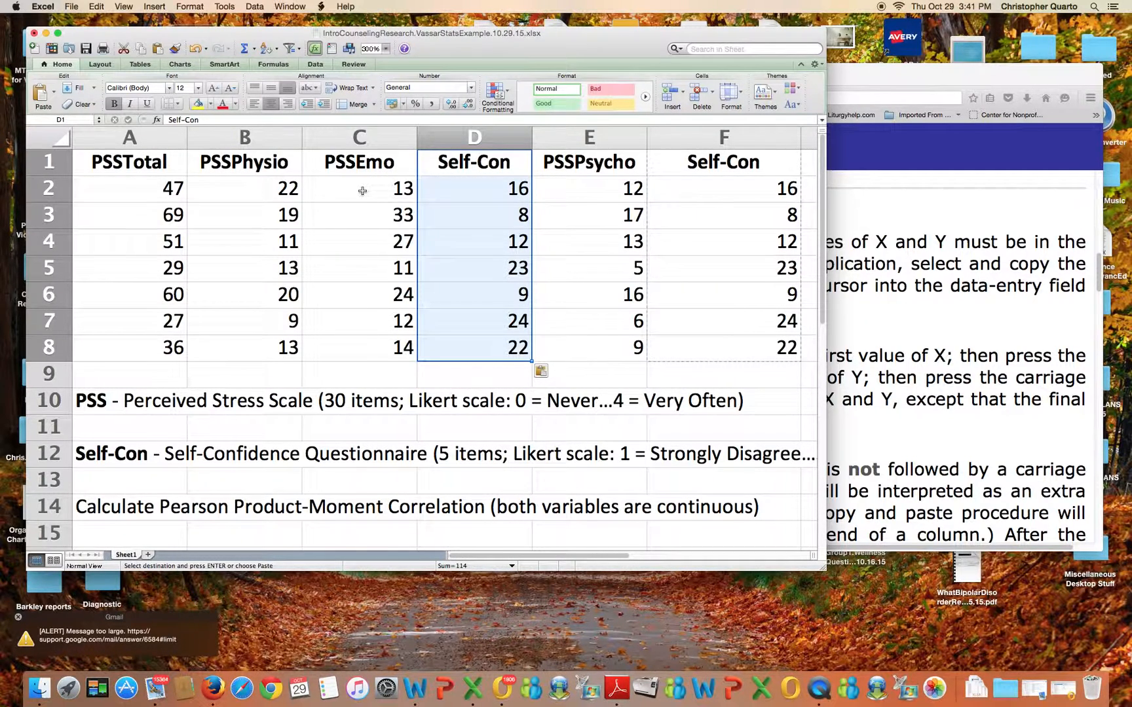
Copy the PSSEmo and Self-Con values in cells C2:D8
click(362, 191)
drag(398, 193, 448, 334)
right_click(448, 335)
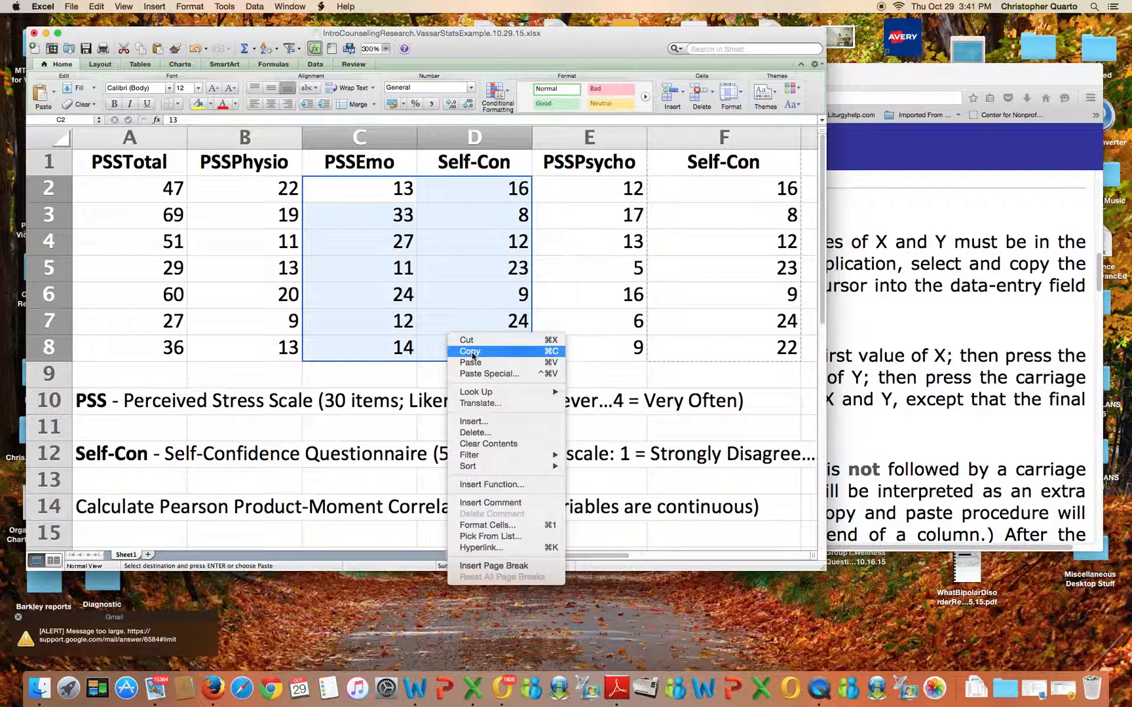
click(472, 356)
Paste the copied value pairs into the Data Entry field on the VassarStats page
click(981, 344)
scroll(489, 331, down, 10)
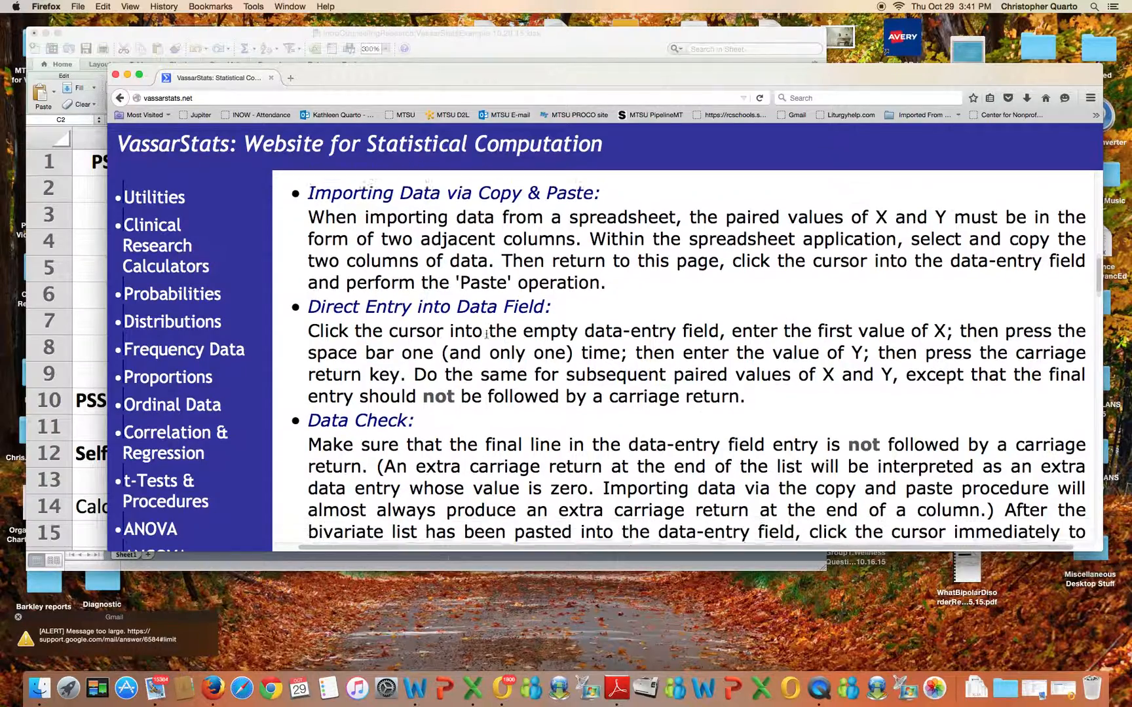
scroll(487, 334, down, 3)
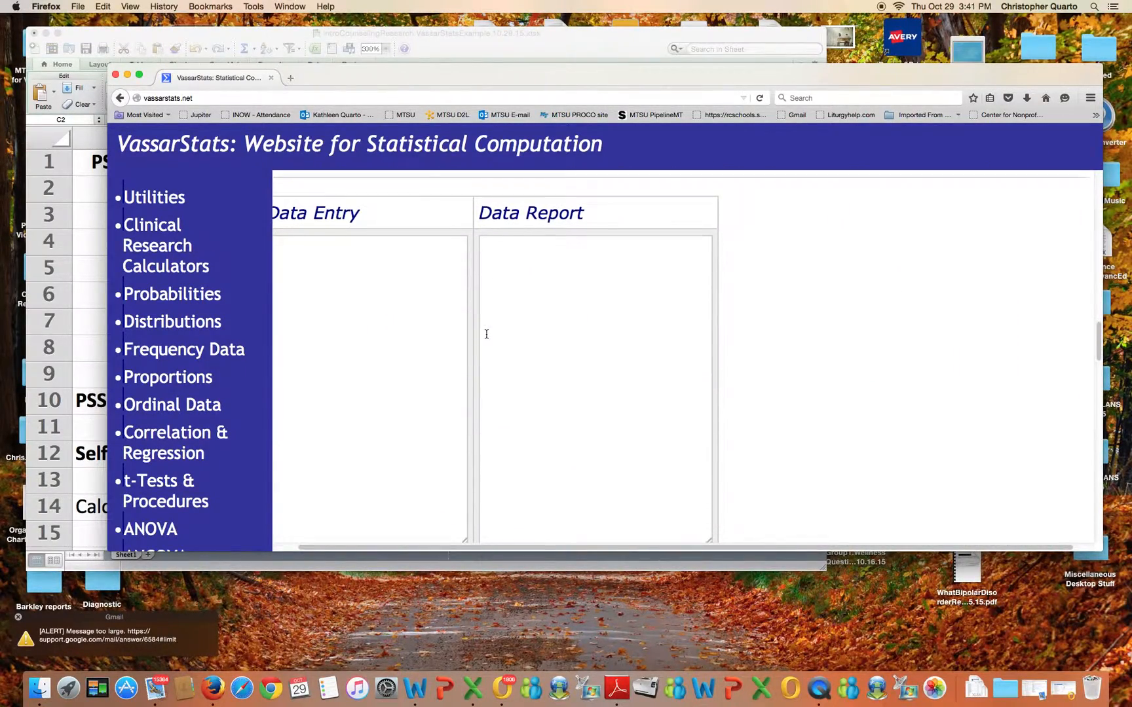
scroll(330, 545, left, 3)
click(325, 254)
right_click(324, 254)
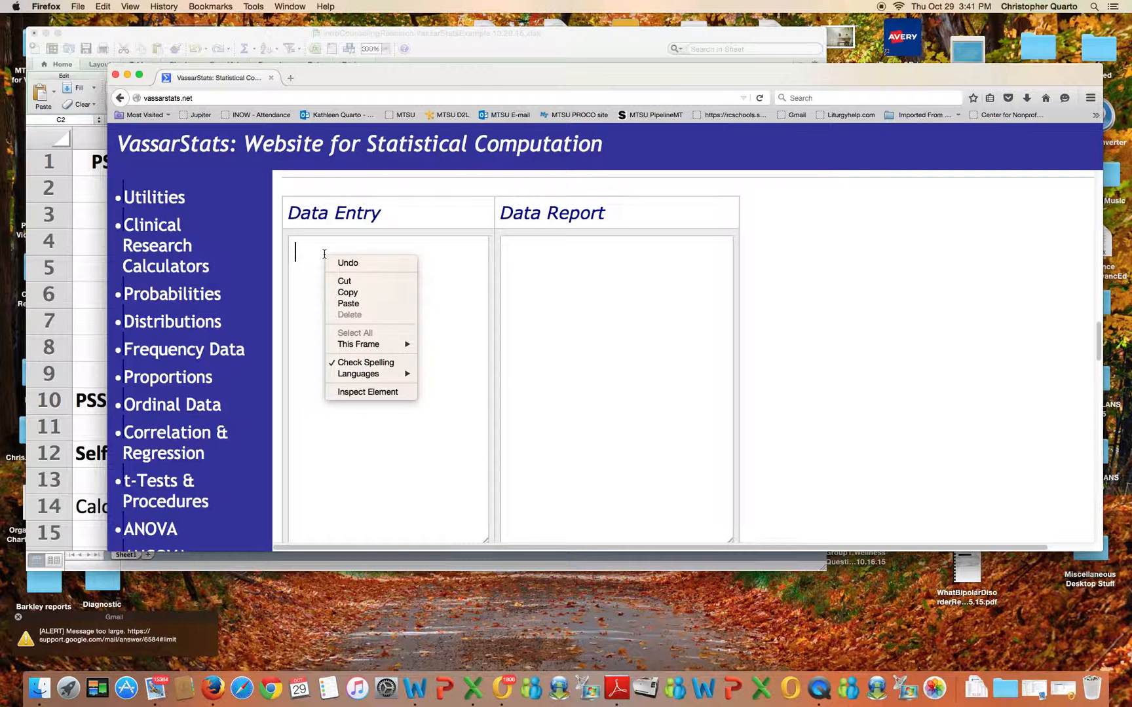
click(346, 306)
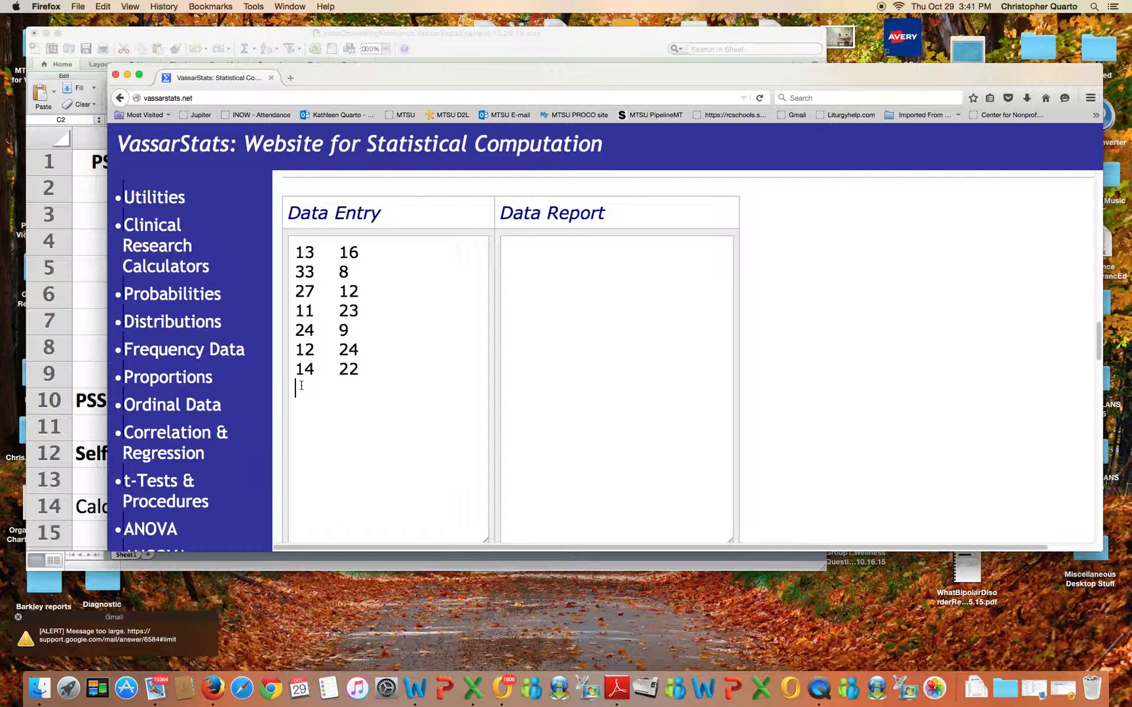
Run Calculate on the pasted PSSEmo and Self-Con data to compute the correlation
scroll(422, 430, down, 5)
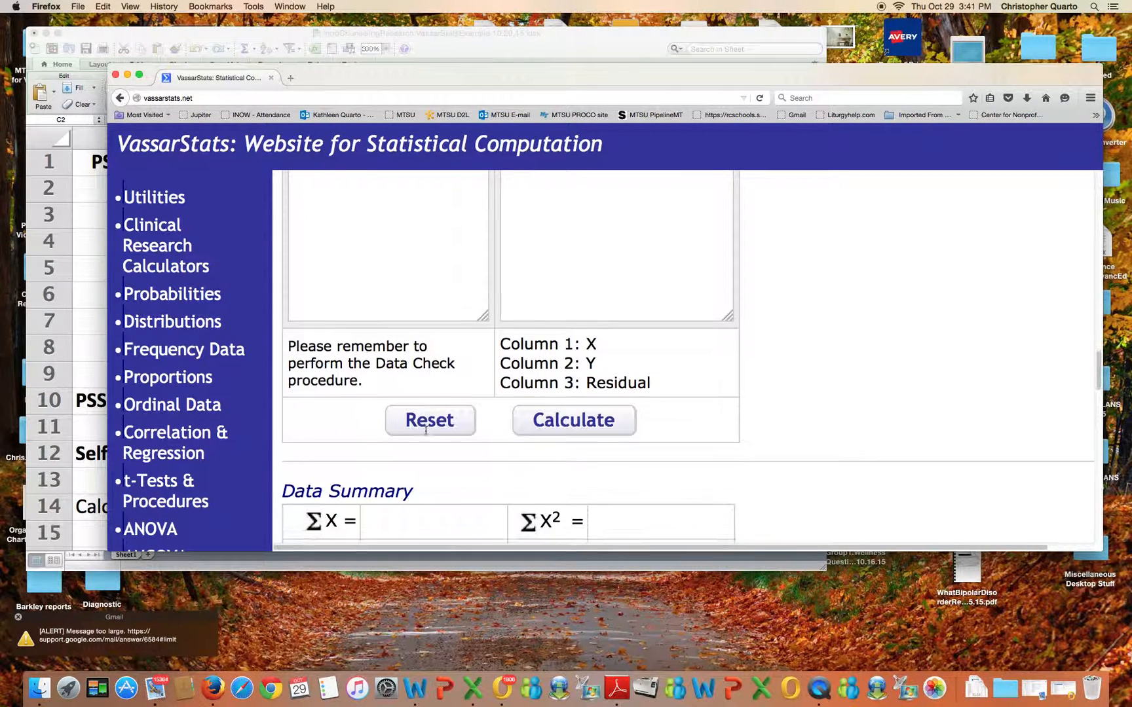
click(555, 420)
scroll(556, 420, down, 1)
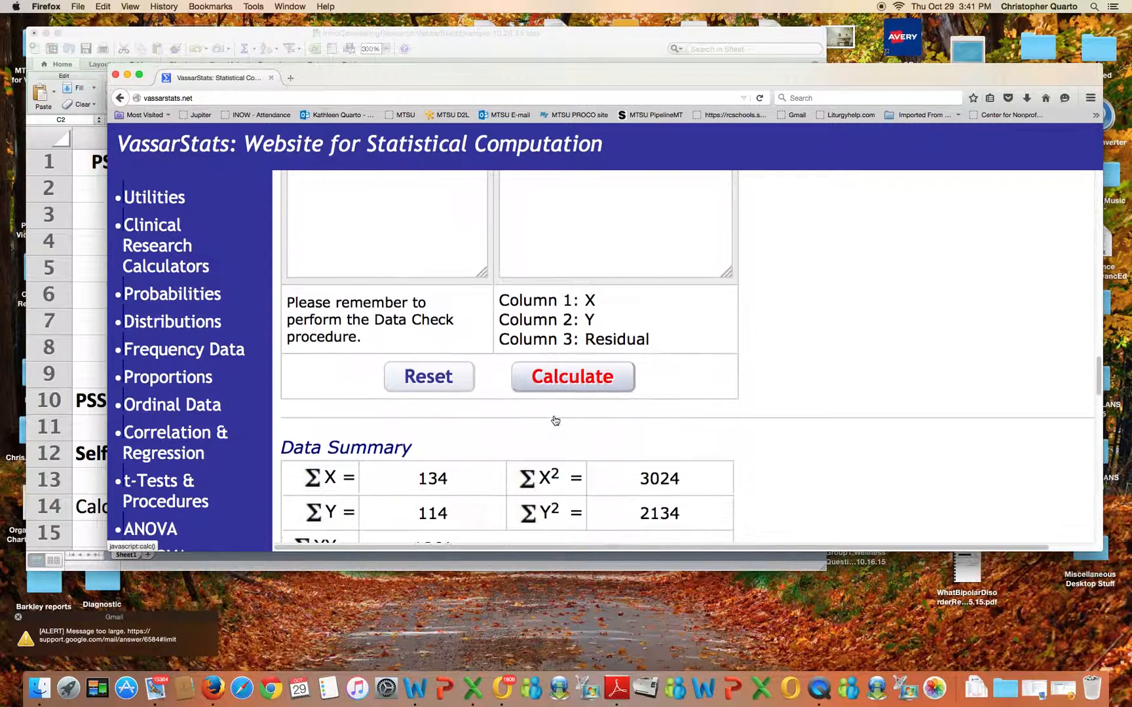
scroll(555, 420, down, 12)
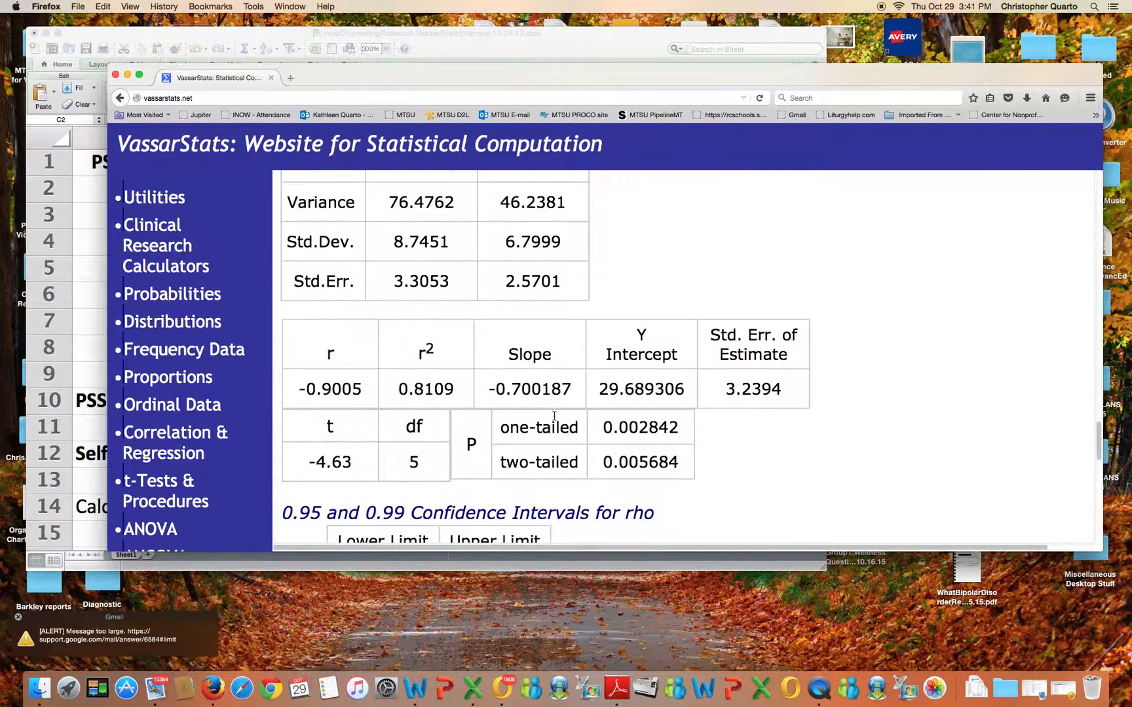
Highlight the r value and two-tailed p-value, then scroll back through the data summary and report
drag(288, 387, 373, 390)
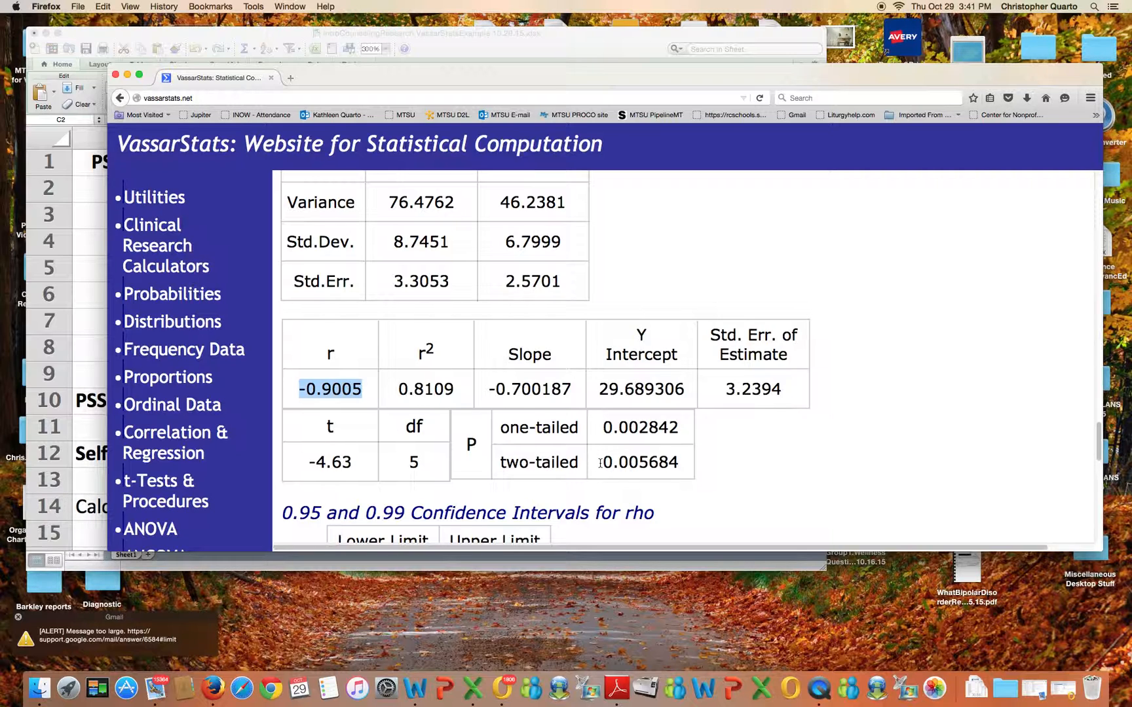
drag(599, 463, 676, 464)
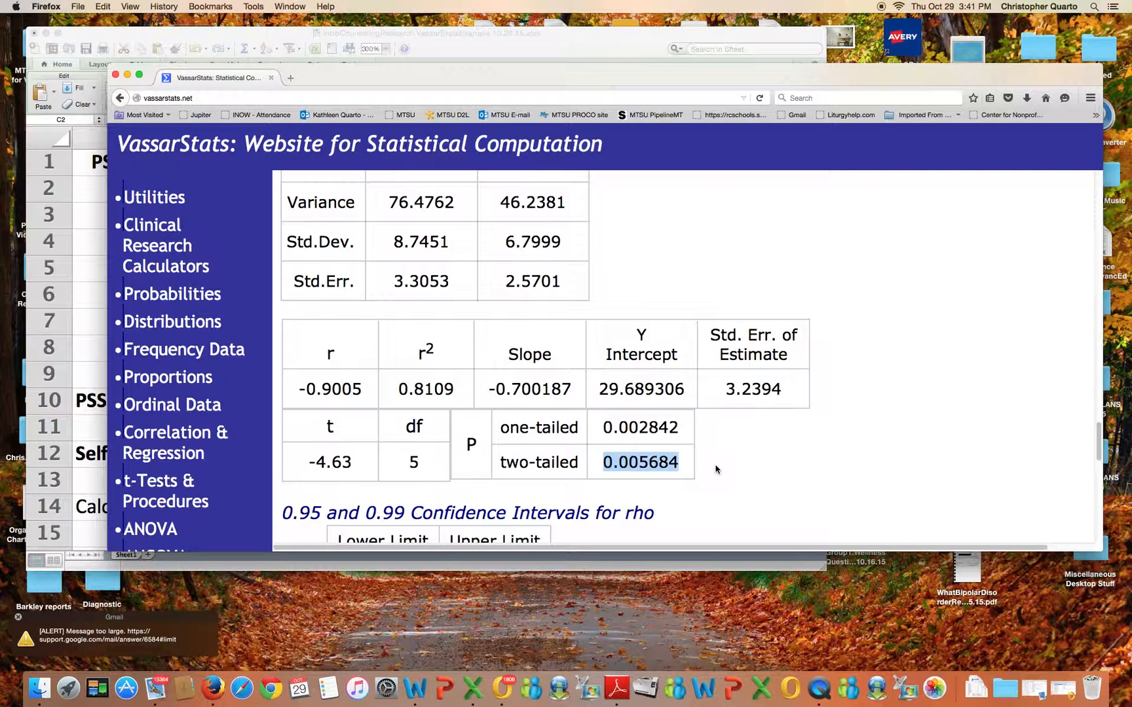
click(591, 59)
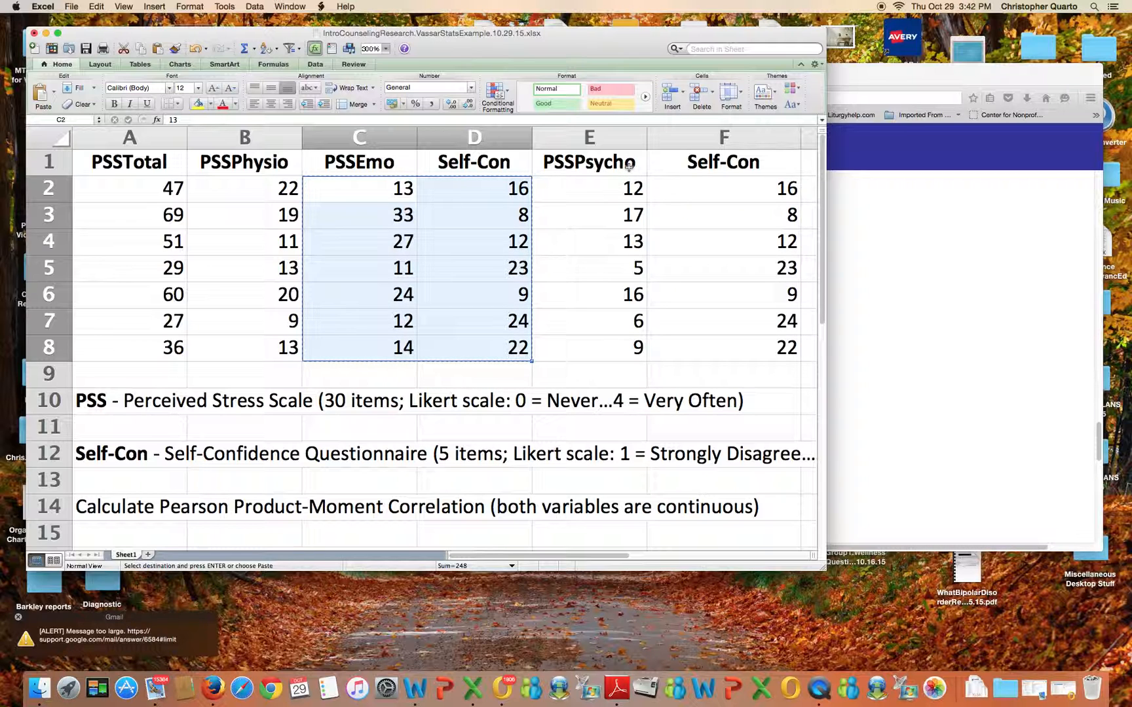
click(869, 274)
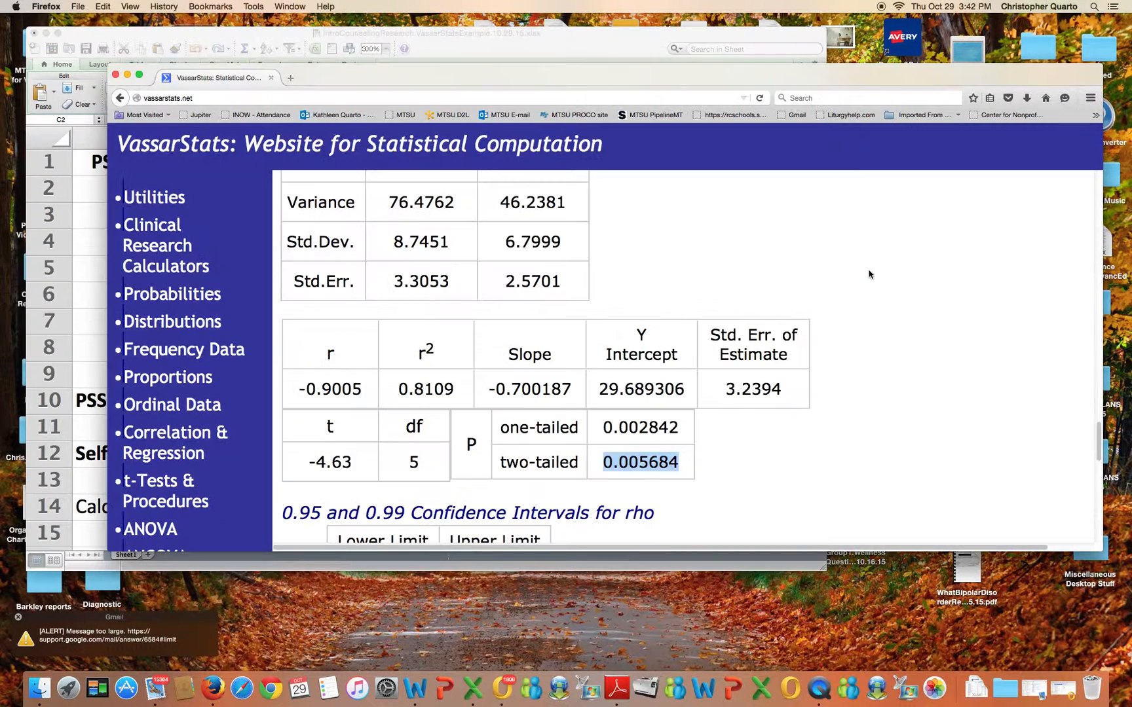
scroll(389, 321, up, 5)
scroll(390, 318, up, 10)
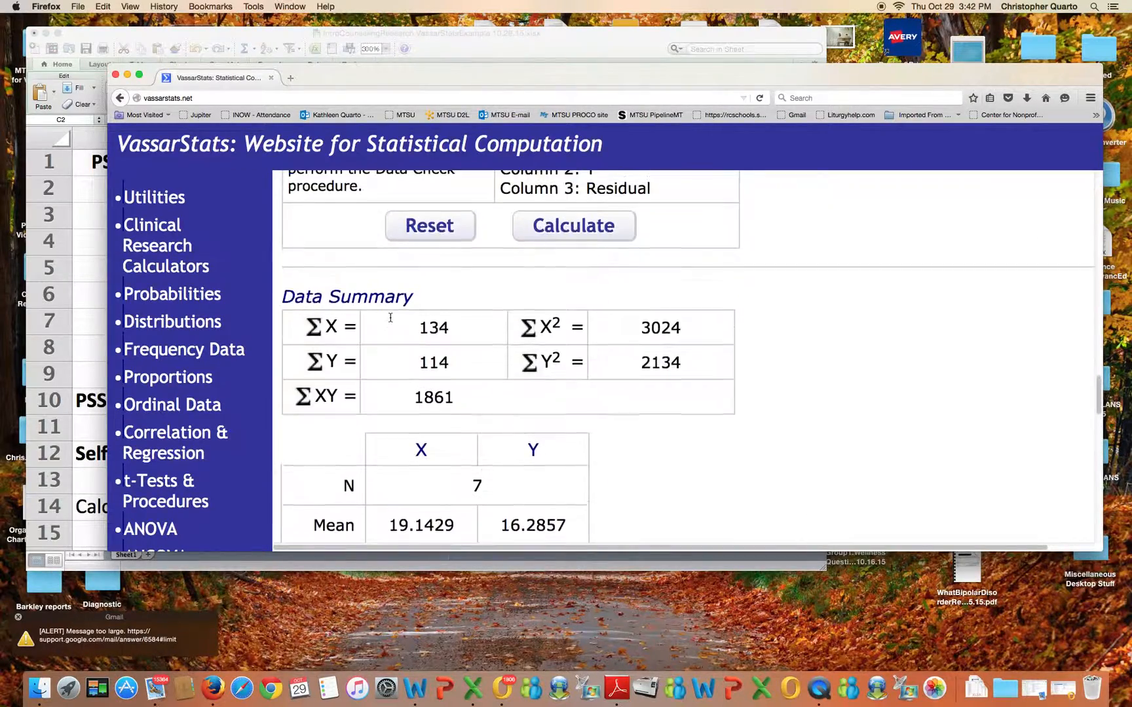
scroll(393, 319, up, 3)
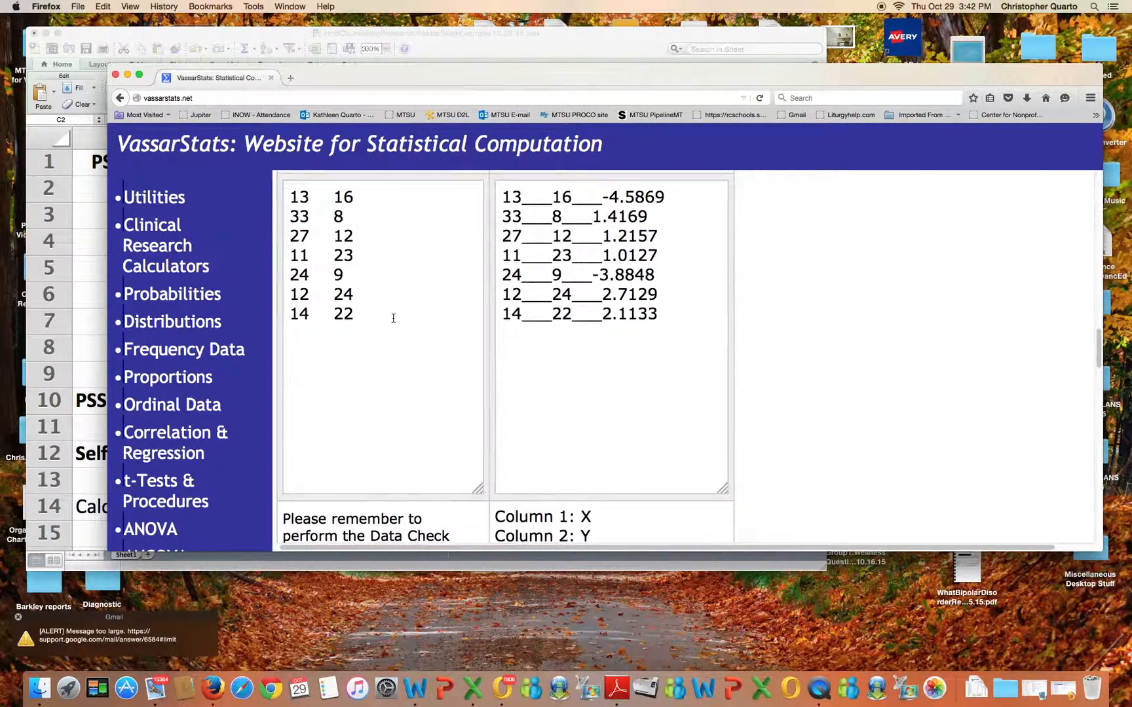
Reset the VassarStats correlation form to clear the previous data
scroll(487, 448, down, 5)
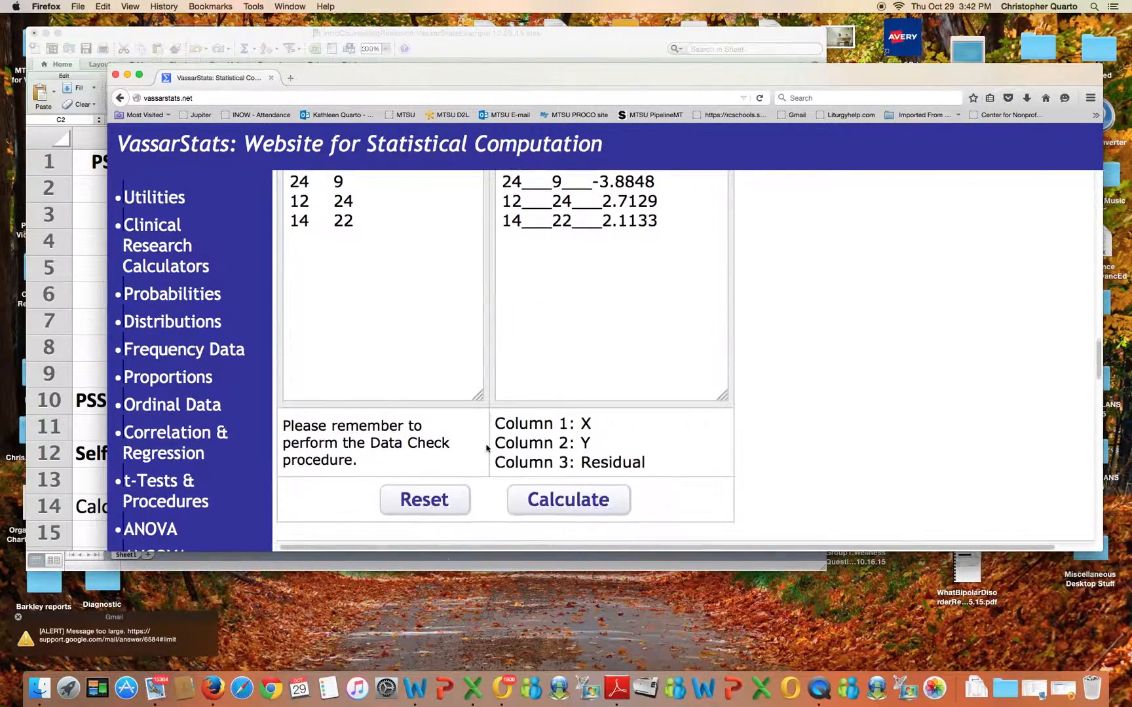
click(445, 502)
scroll(321, 321, up, 3)
In Excel, insert a blank column before the PSSEmo column
click(436, 58)
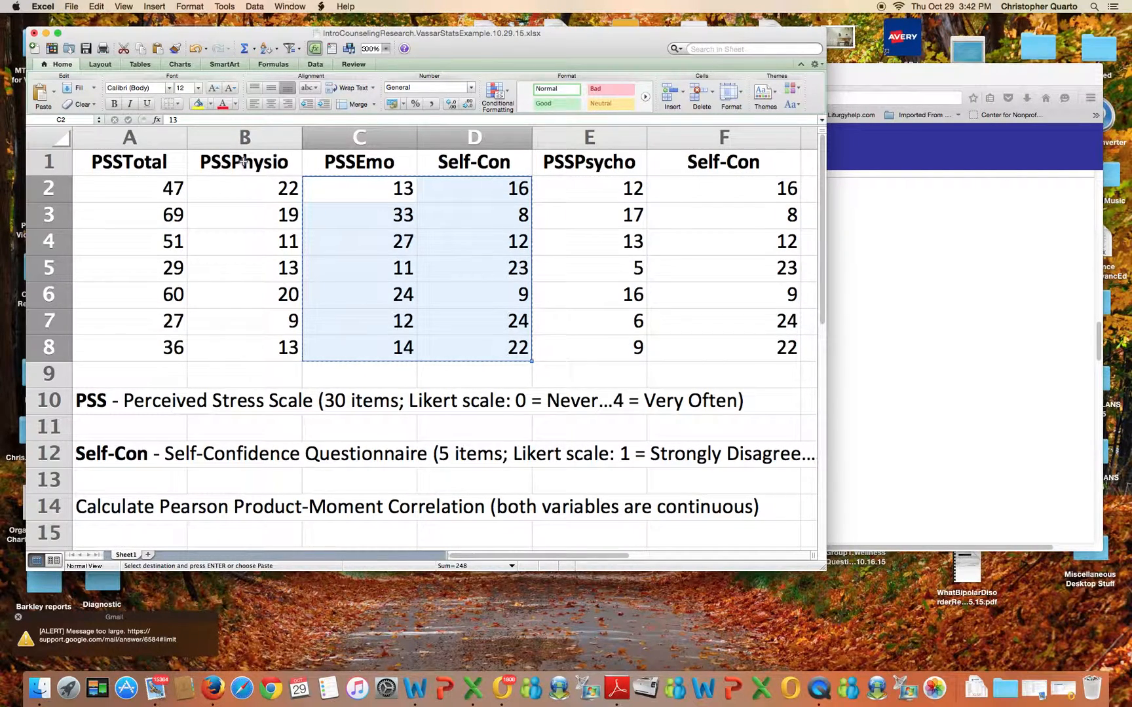
click(344, 137)
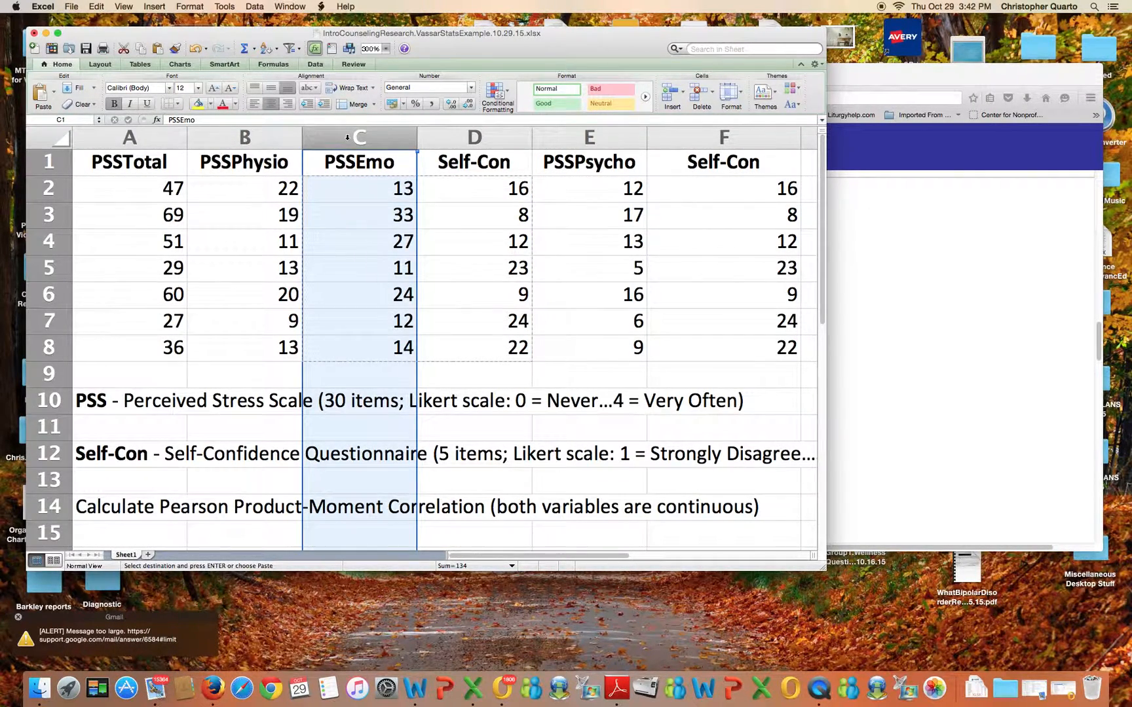
right_click(347, 138)
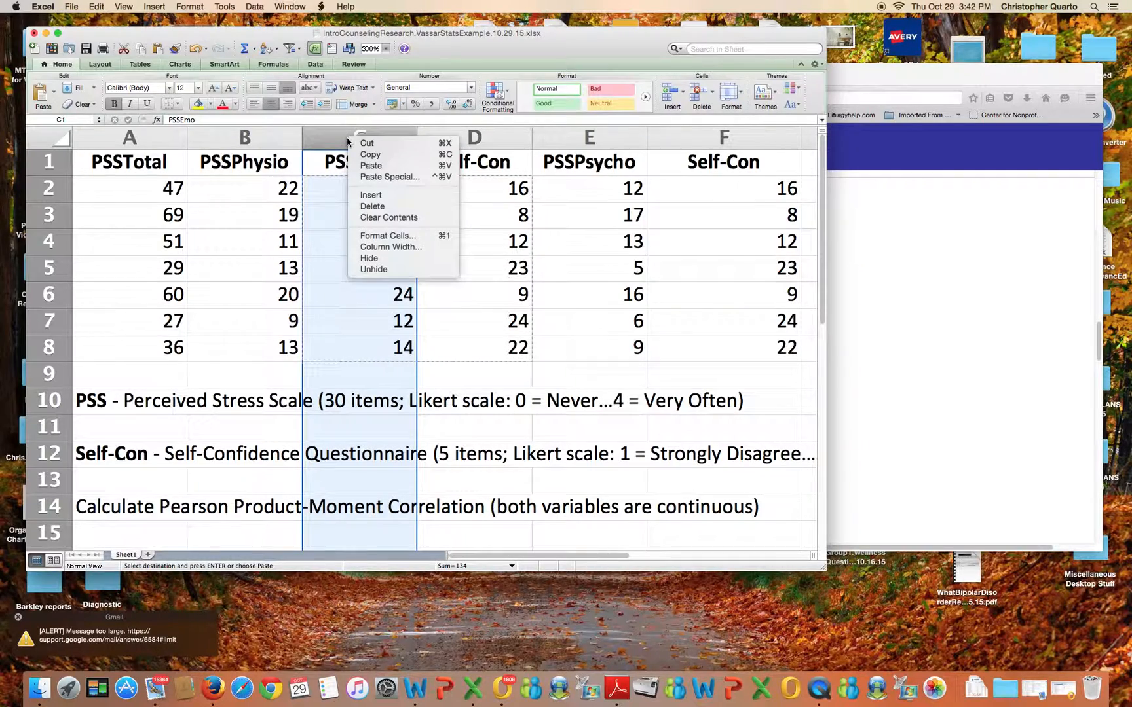
click(374, 200)
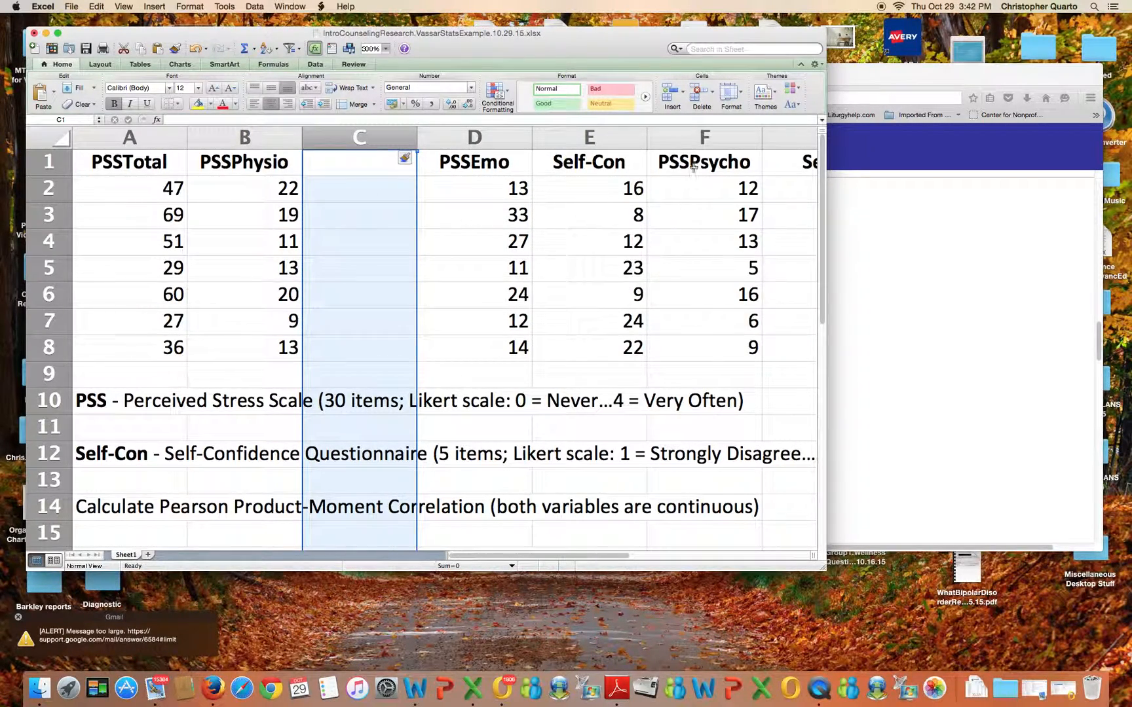
Copy the Self-Con values from column G into the new blank column C beside PSSPhysio
drag(693, 167, 721, 196)
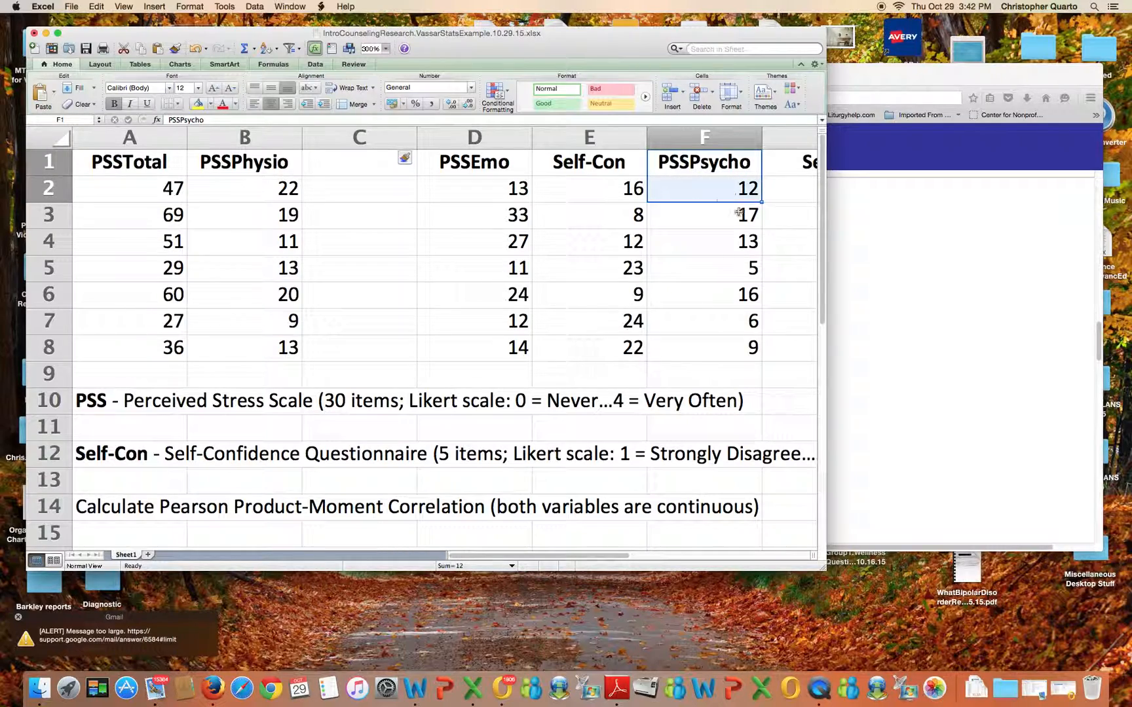
drag(795, 171, 799, 336)
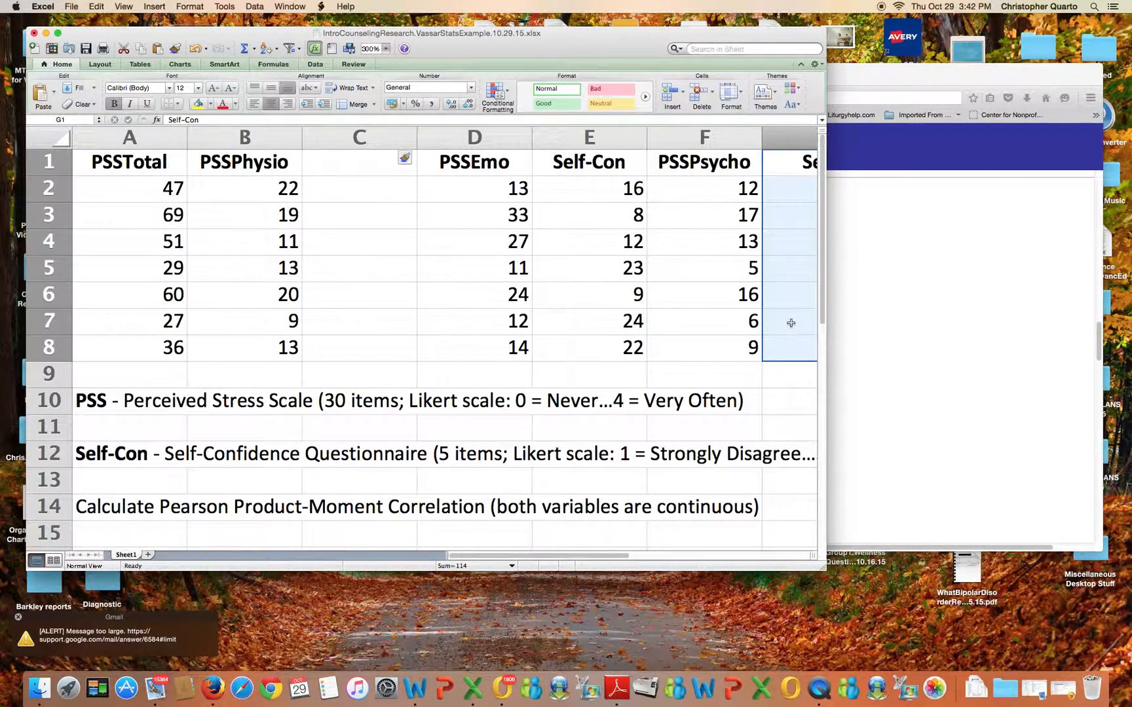
right_click(793, 327)
click(814, 340)
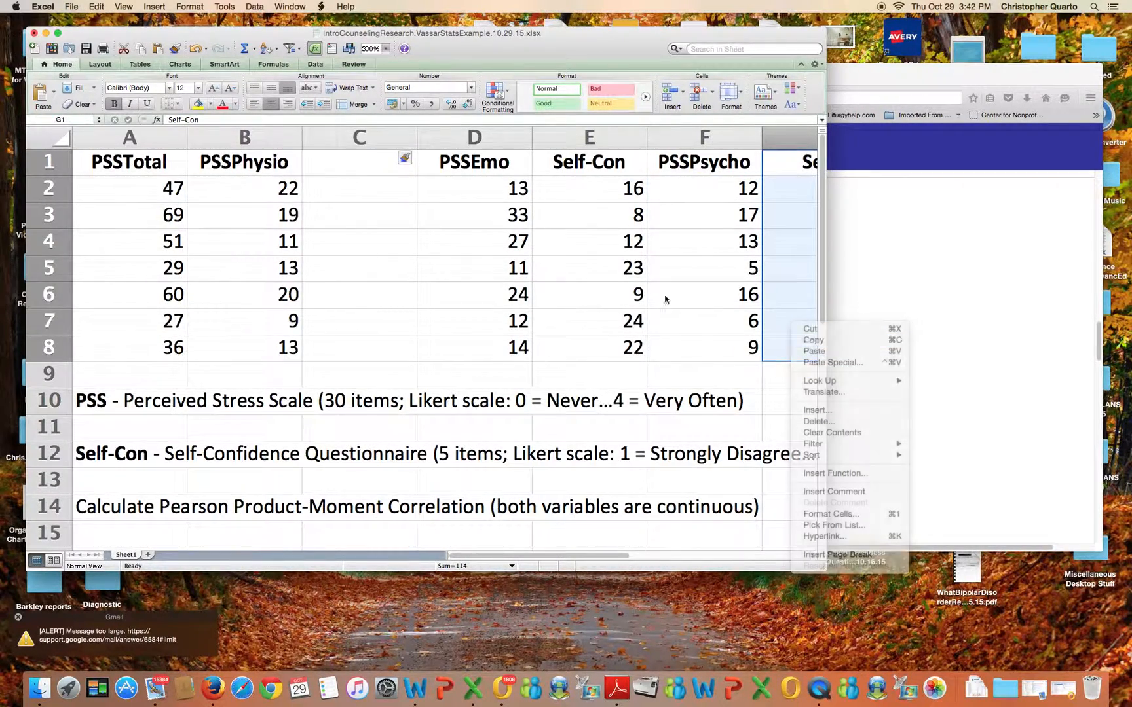
scroll(367, 171, right, 3)
drag(545, 561, 464, 561)
drag(341, 157, 346, 341)
right_click(353, 295)
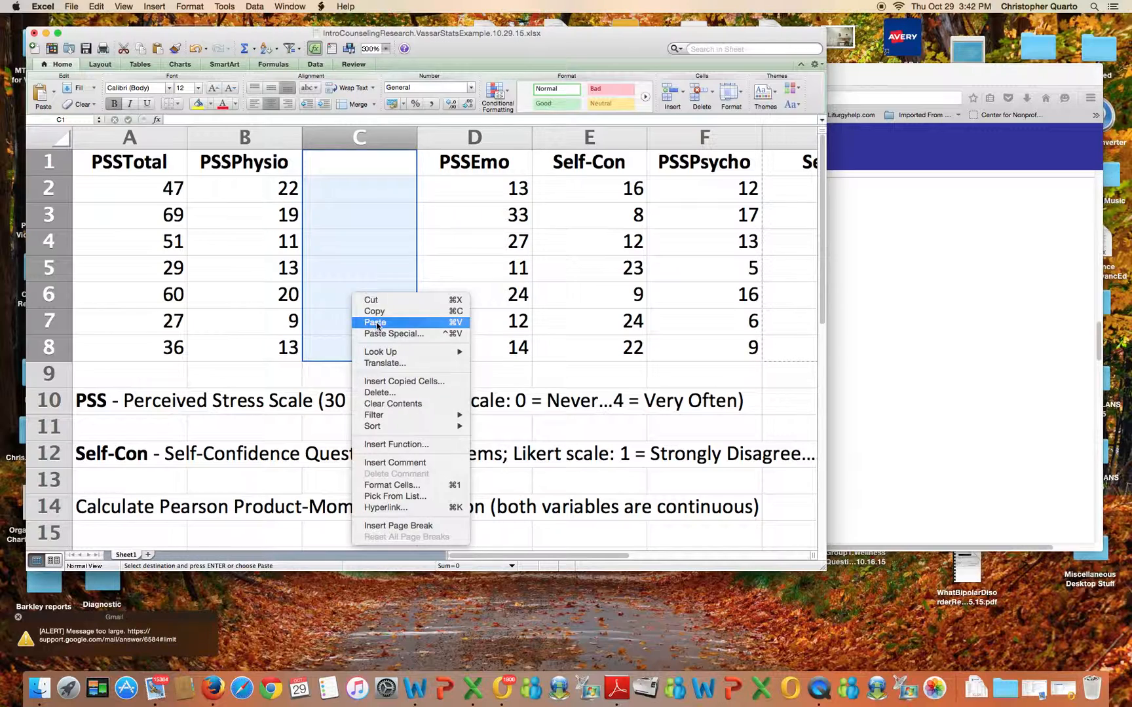
click(377, 323)
Copy the PSSPhysio and Self-Con values in cells B2:C8
drag(277, 186, 349, 346)
right_click(339, 260)
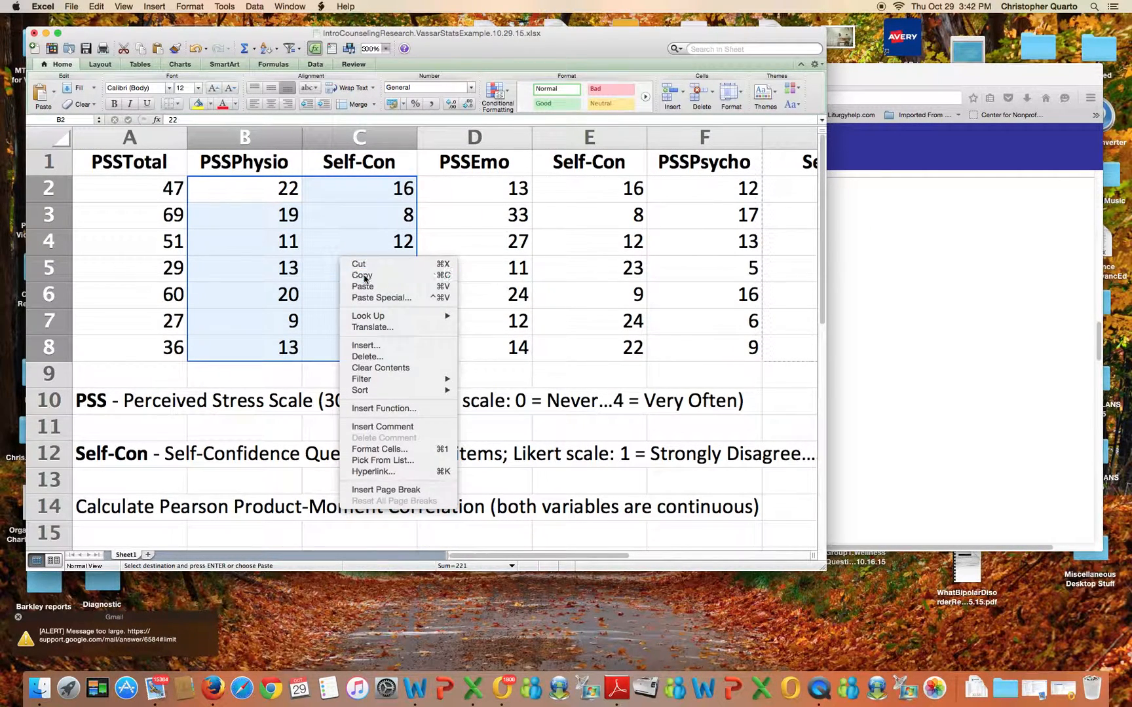
click(364, 279)
Paste the PSSPhysio and Self-Con pairs into the VassarStats Data Entry field and run Calculate
key(super+Tab)
click(313, 256)
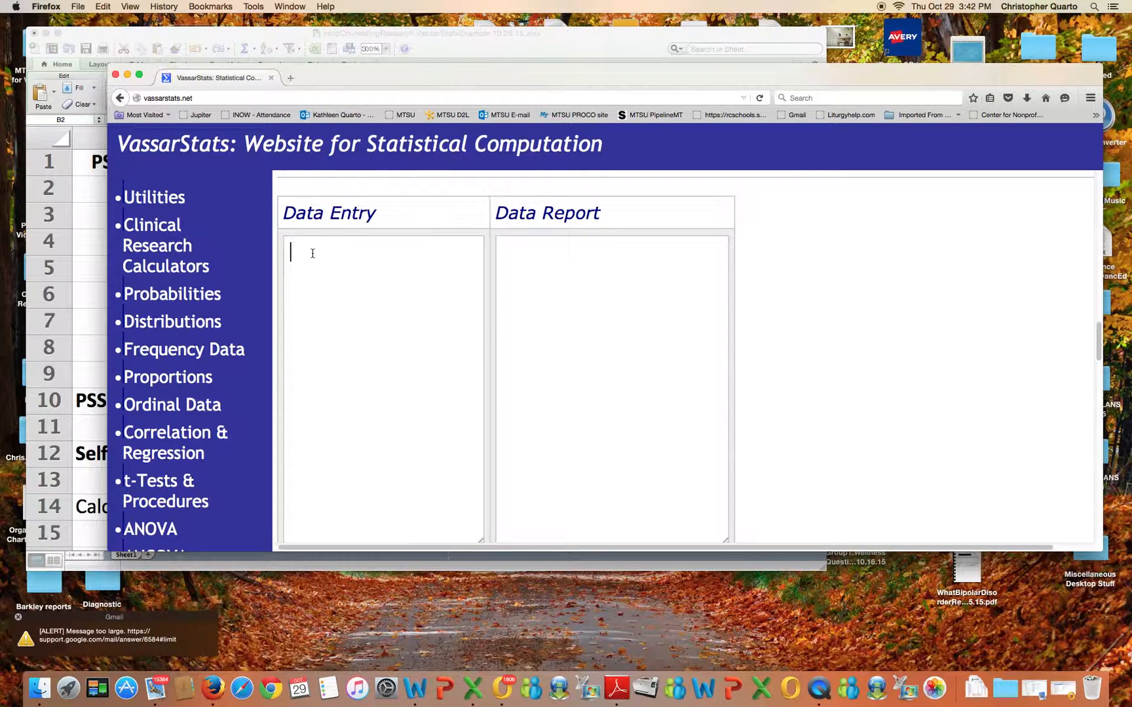
right_click(312, 256)
click(334, 303)
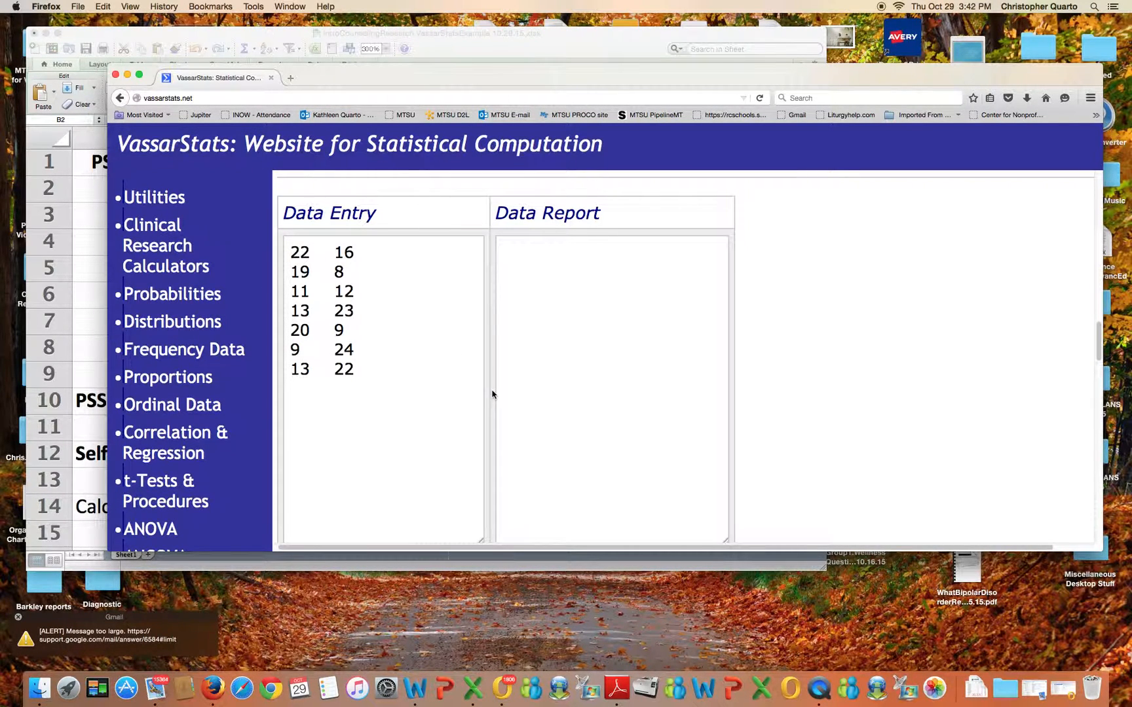
key(Return)
scroll(438, 385, down, 5)
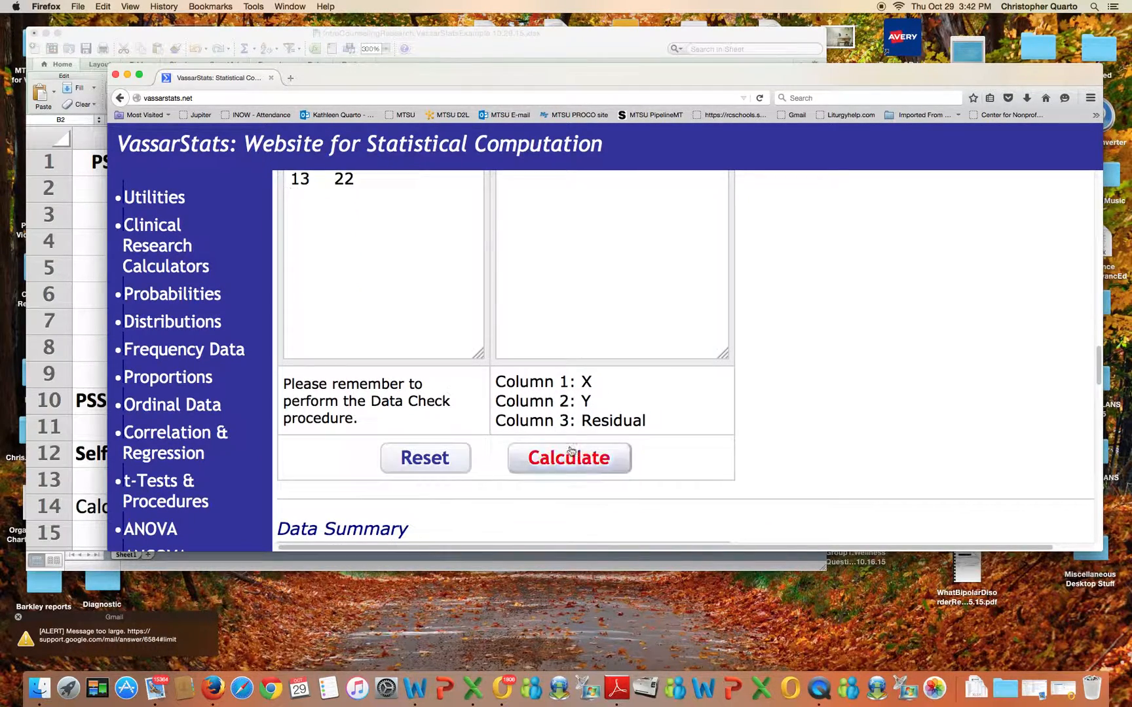
click(593, 460)
Highlight the r value and two-tailed p-value in the correlation report
scroll(547, 459, down, 10)
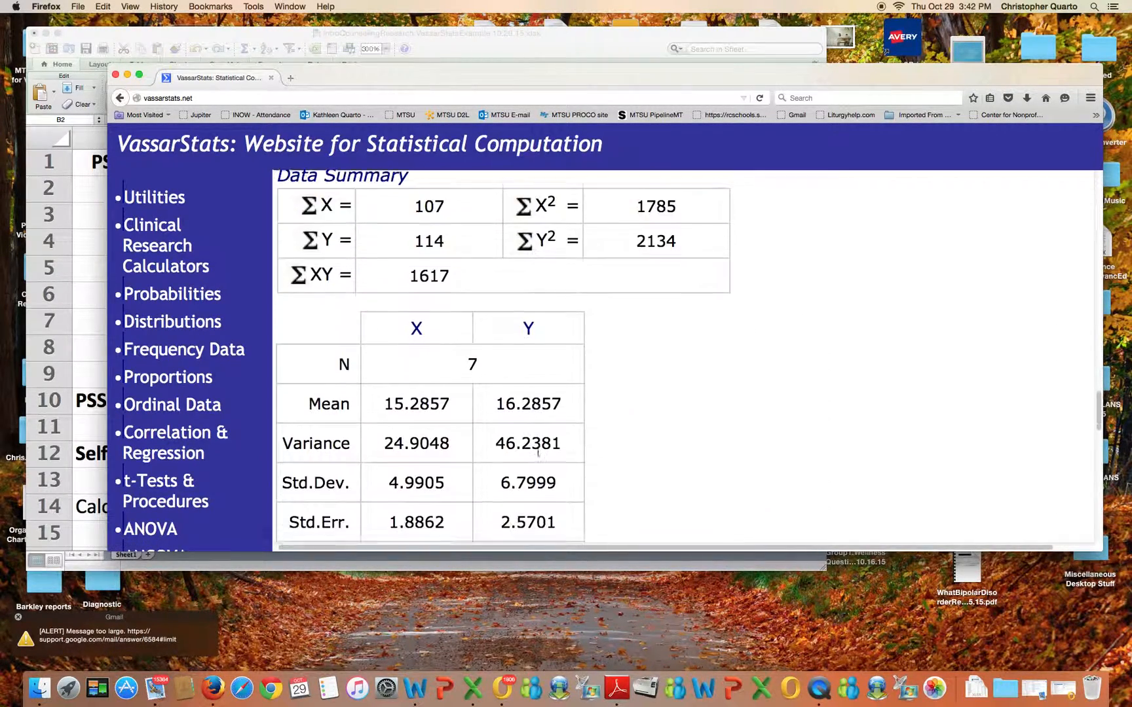
scroll(537, 451, down, 3)
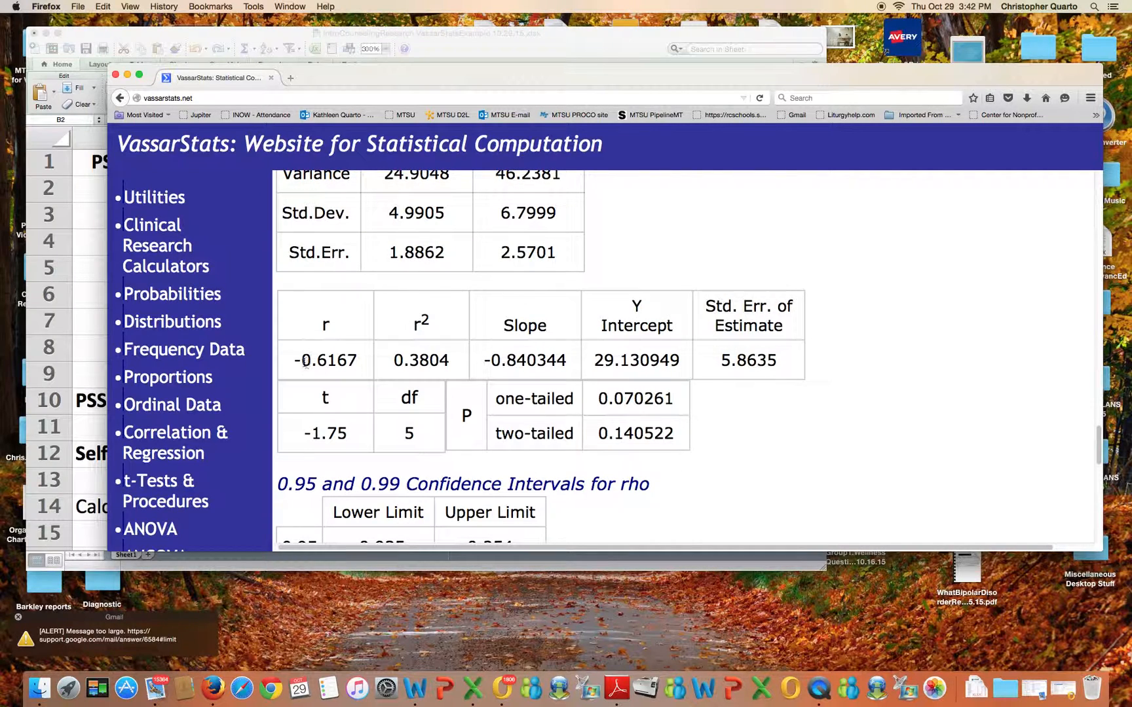
drag(292, 360, 358, 359)
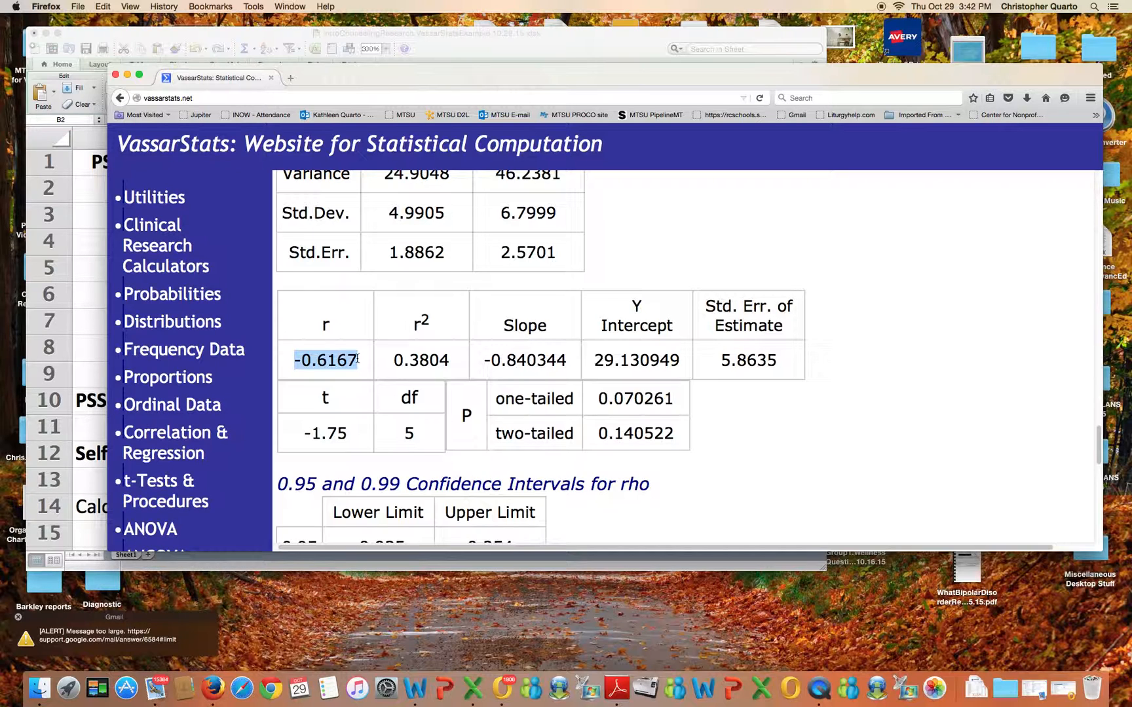
drag(598, 433, 683, 431)
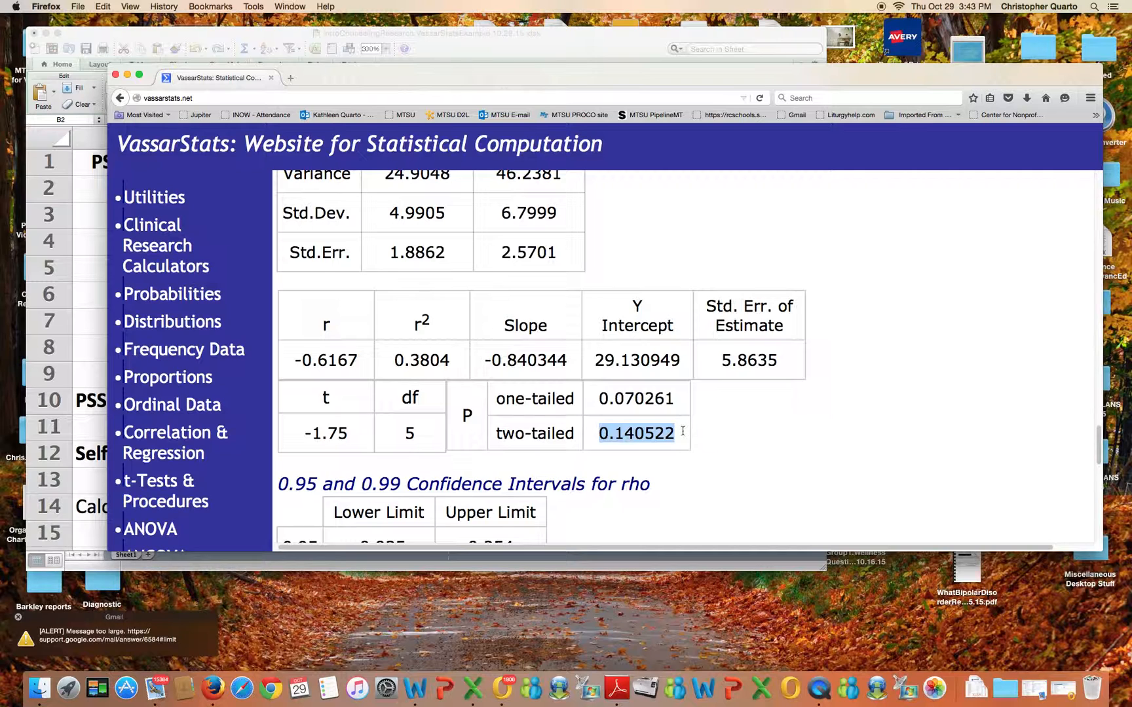
In Excel, insert a blank column before the PSSPhysio column
click(477, 48)
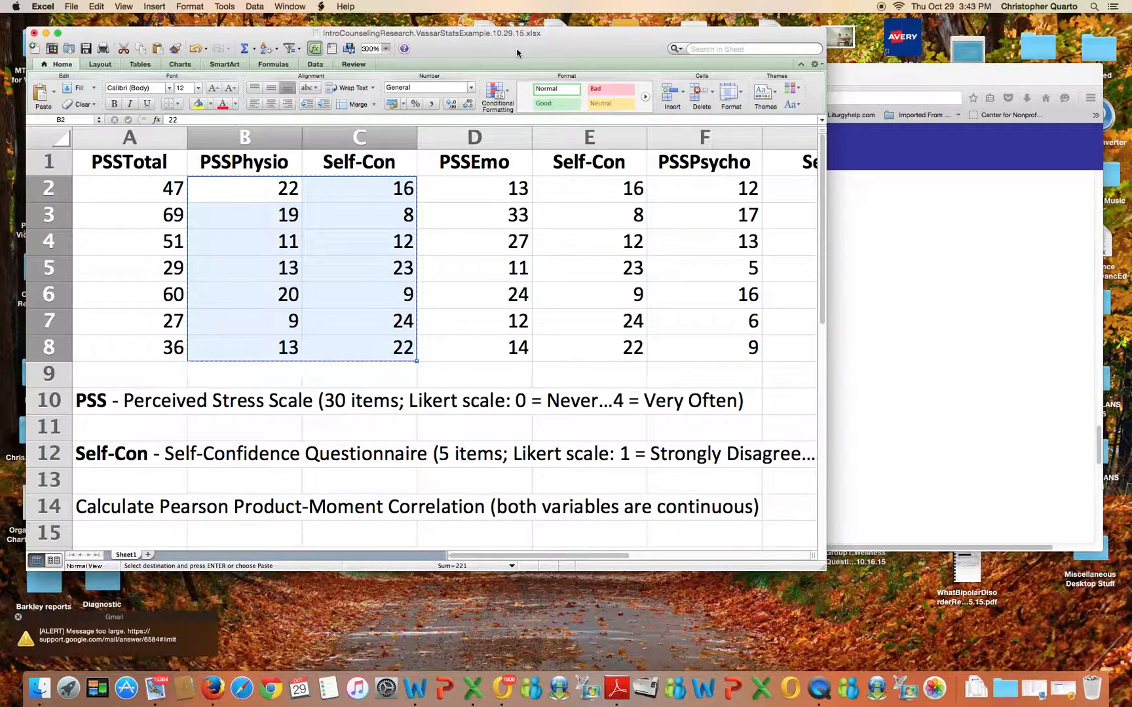
click(258, 139)
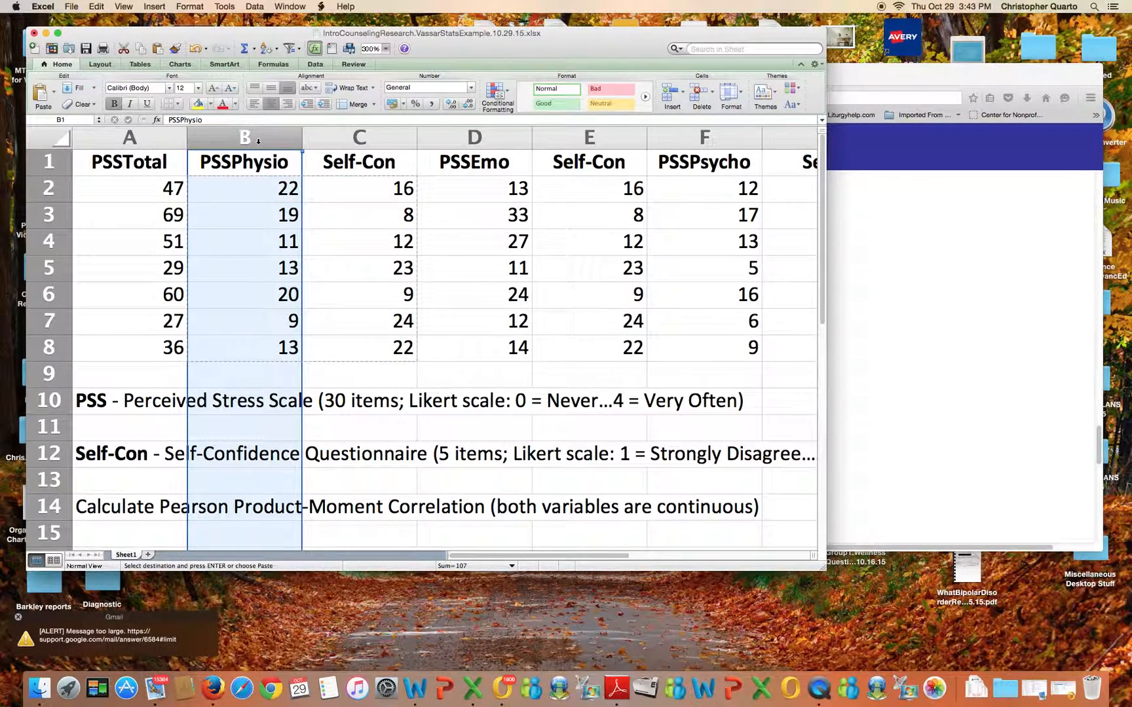
right_click(258, 141)
click(279, 202)
Copy the Self-Con values from column H into the new blank column B beside PSSTotal
drag(569, 555, 647, 556)
click(602, 169)
drag(602, 169, 606, 351)
right_click(605, 303)
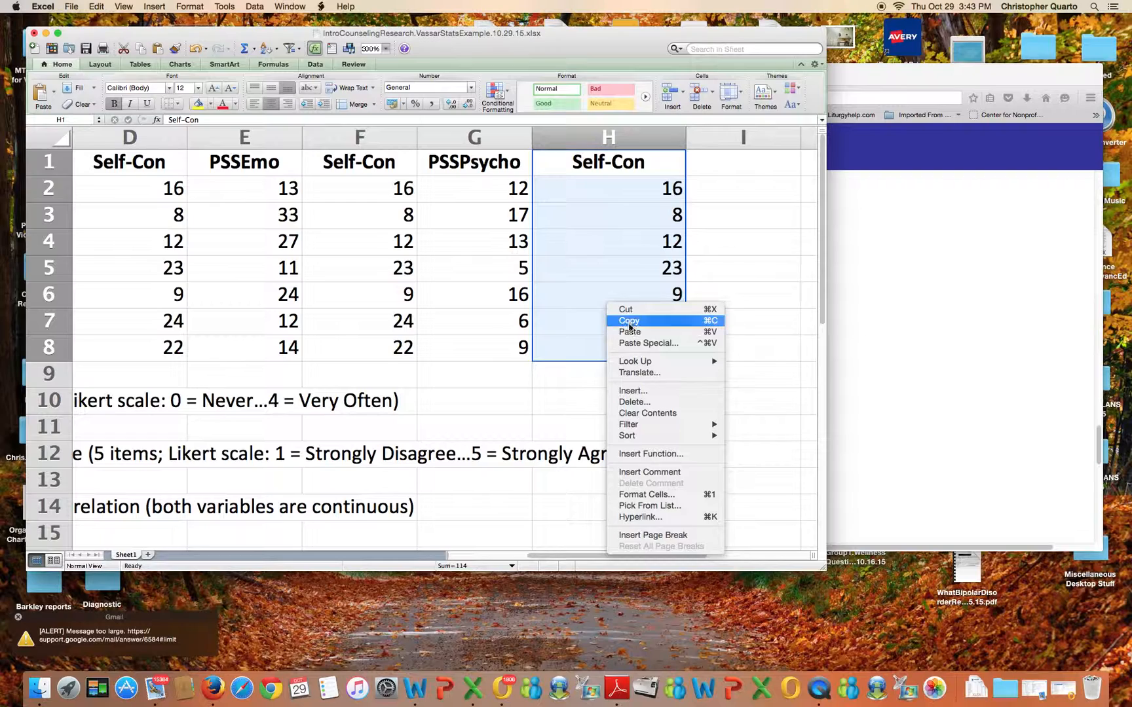
click(629, 321)
drag(564, 554, 485, 555)
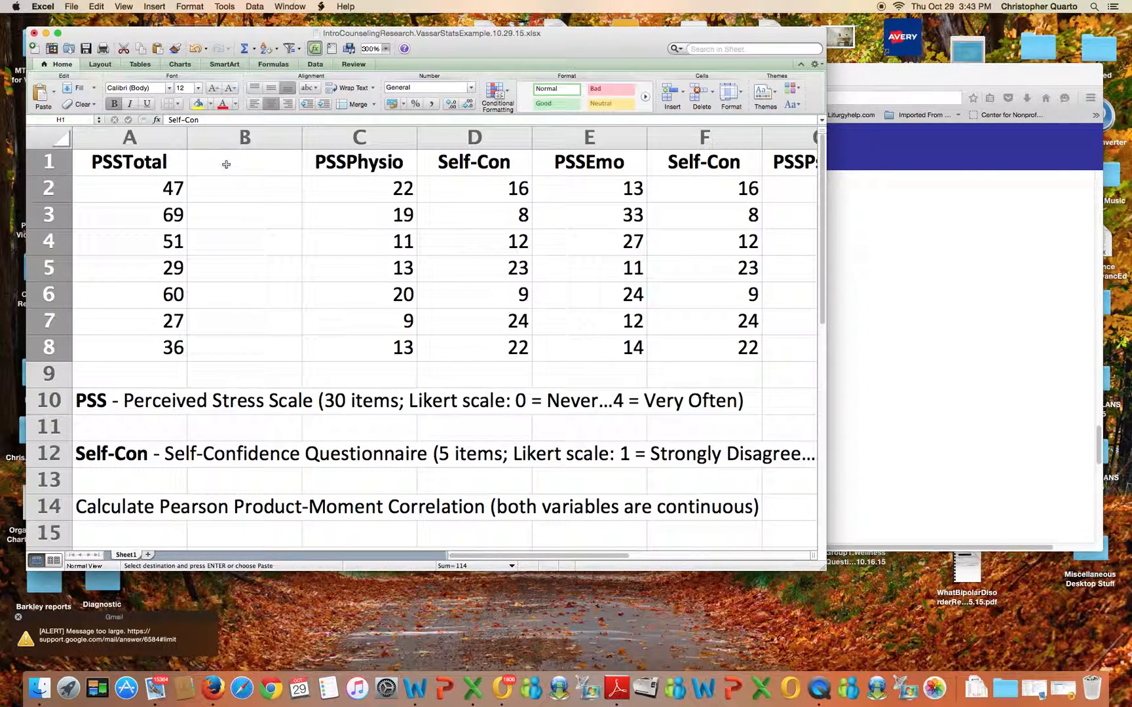
drag(222, 162, 235, 344)
right_click(241, 348)
click(262, 374)
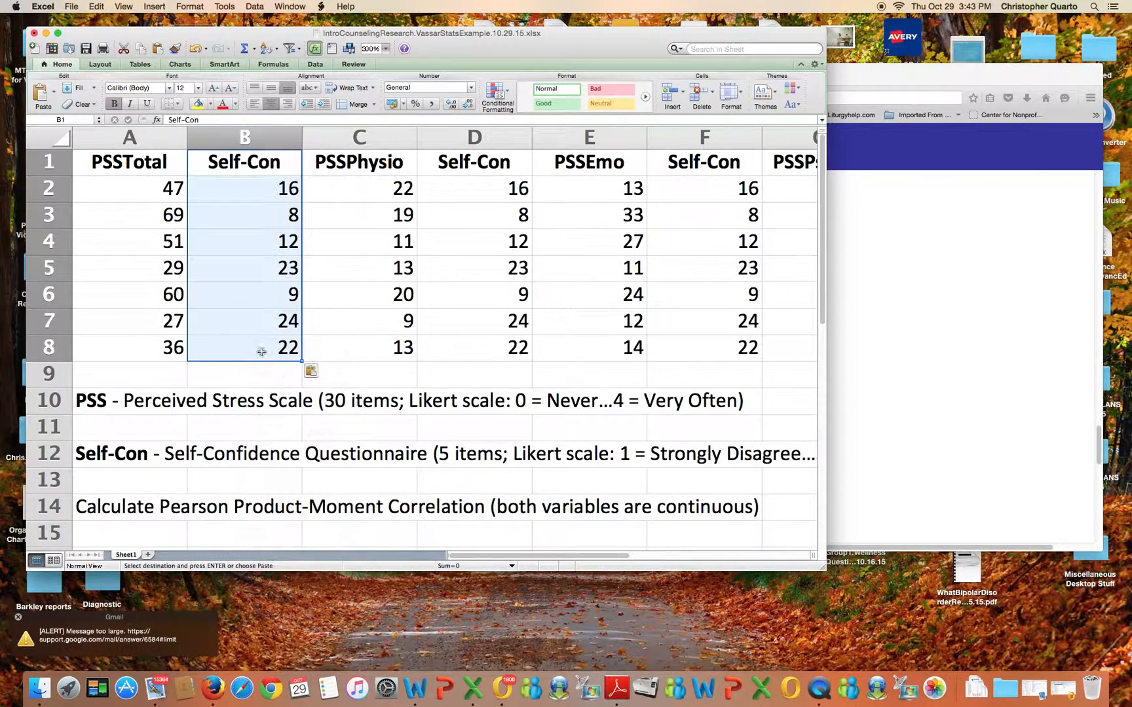
Copy the PSSTotal and Self-Con values in cells A2:B8
click(129, 194)
drag(129, 194, 223, 343)
right_click(223, 342)
click(246, 358)
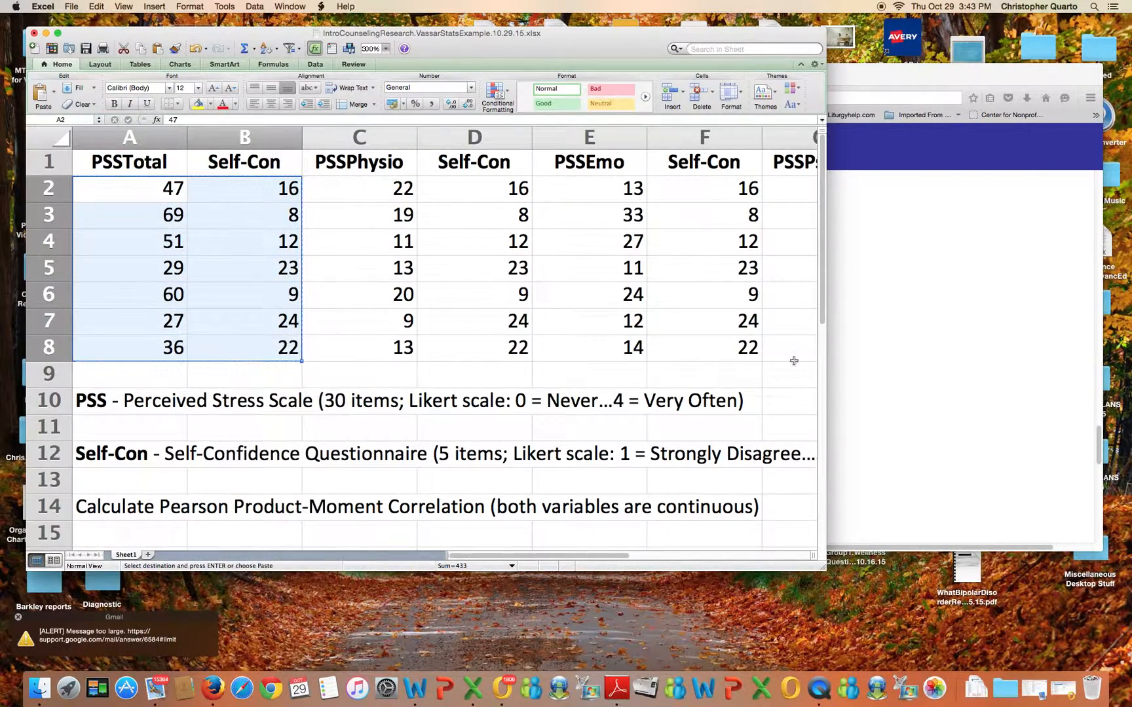
Reset the VassarStats form to clear the PSSPhysio correlation data
click(928, 326)
scroll(512, 334, up, 10)
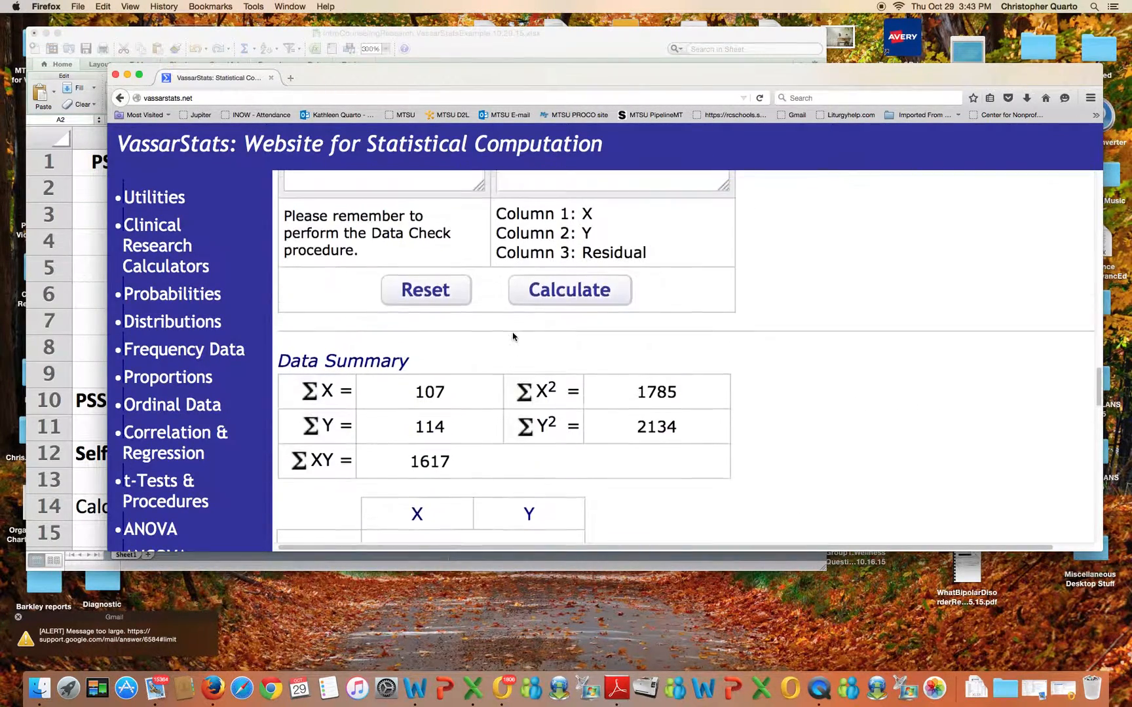
click(426, 331)
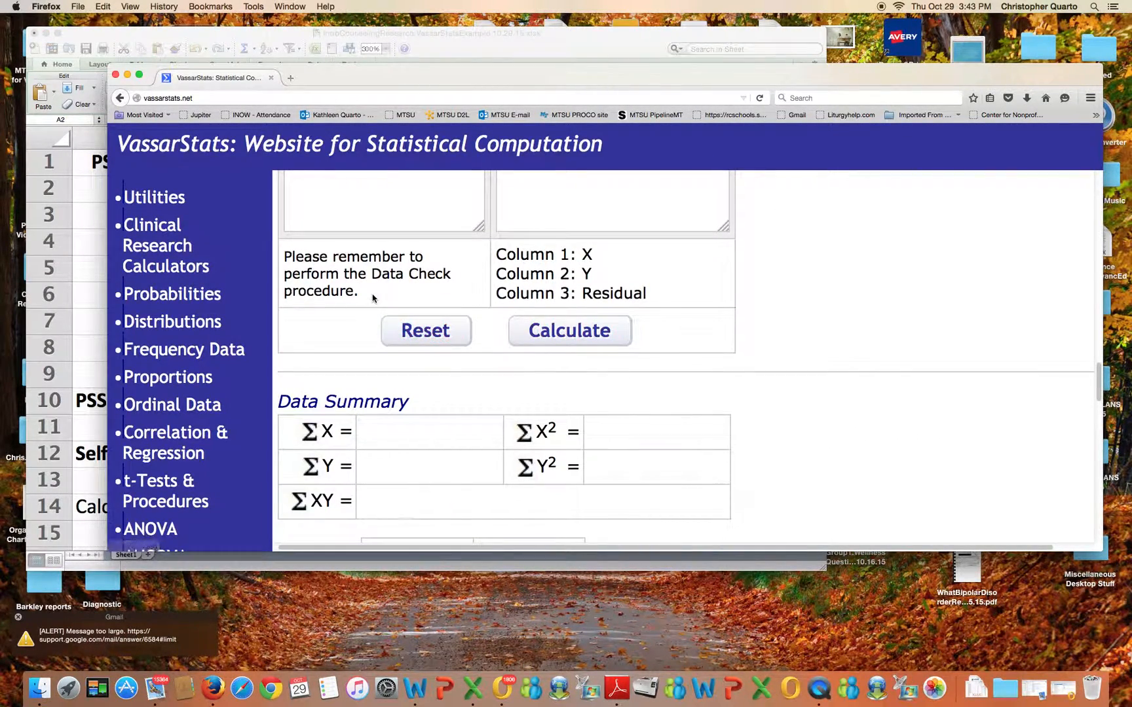
Paste the PSSTotal and Self-Con pairs into the Data Entry field and run Calculate
scroll(374, 295, up, 5)
scroll(440, 331, up, 1)
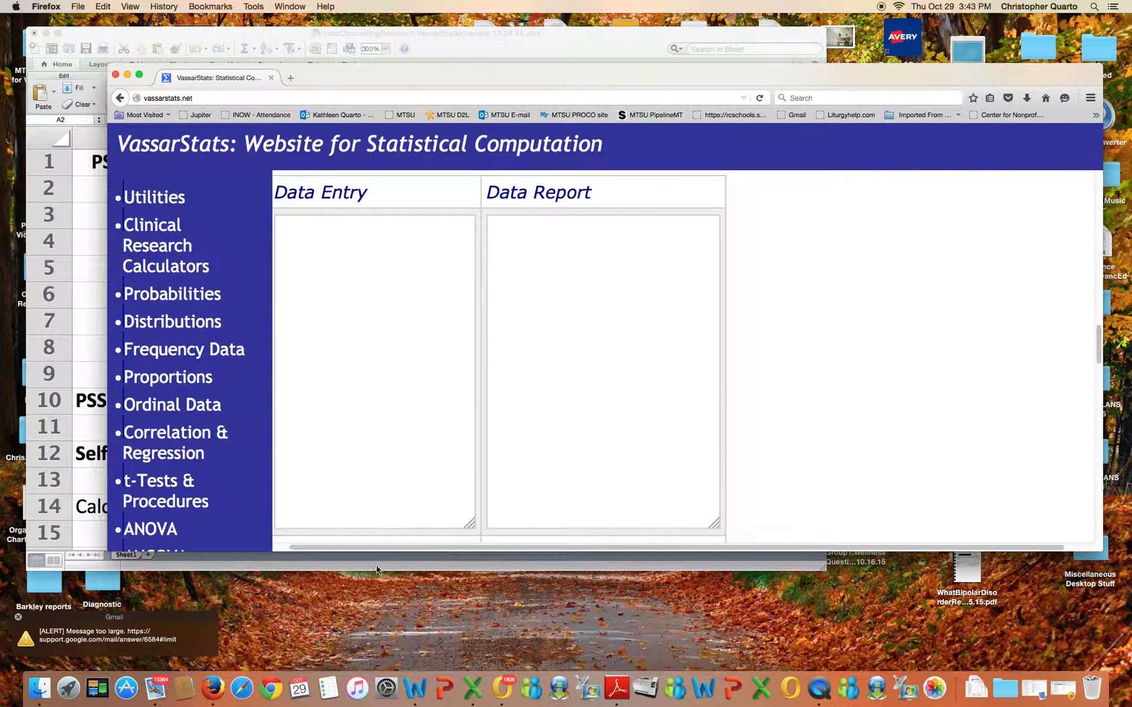
scroll(267, 457, left, 2)
right_click(321, 237)
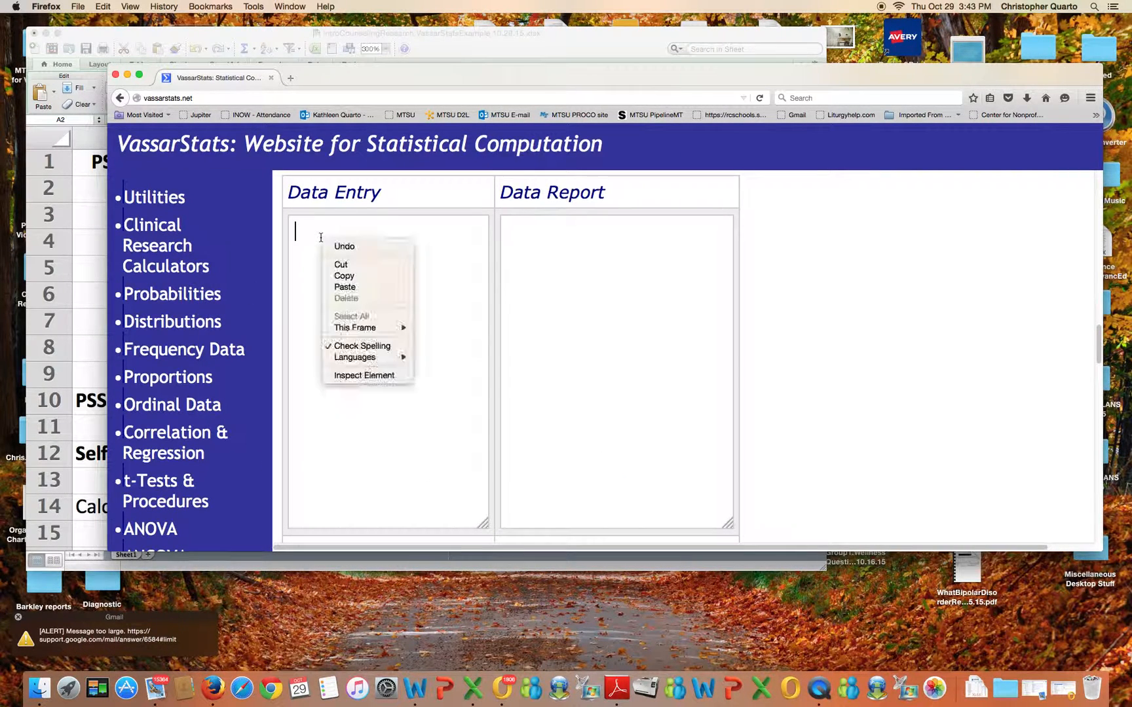
key(Return)
scroll(405, 307, down, 10)
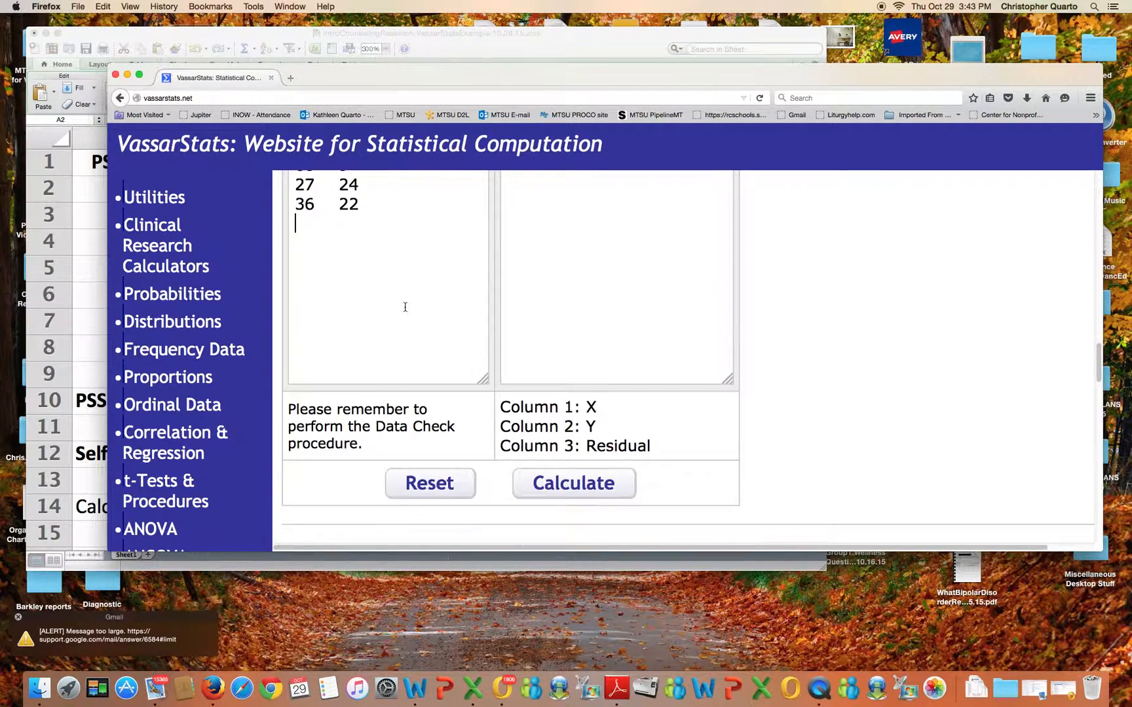
click(581, 336)
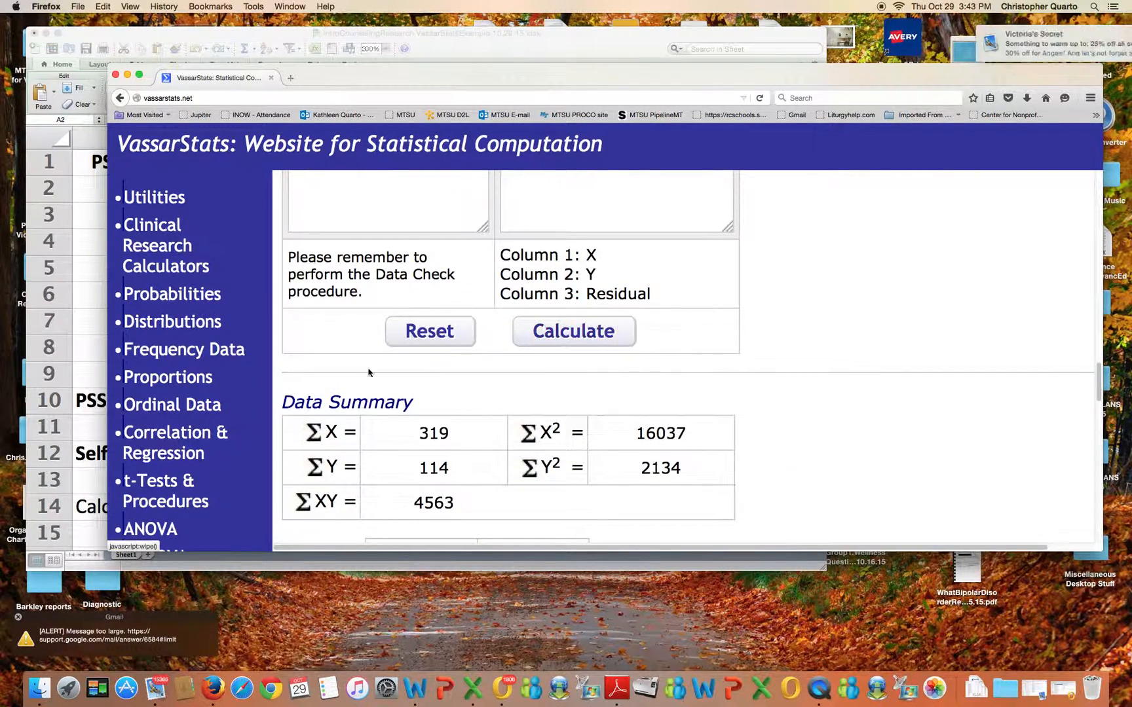
Highlight the r value and two-tailed p-value for PSSTotal versus Self-Con
scroll(369, 374, down, 10)
drag(302, 321, 354, 319)
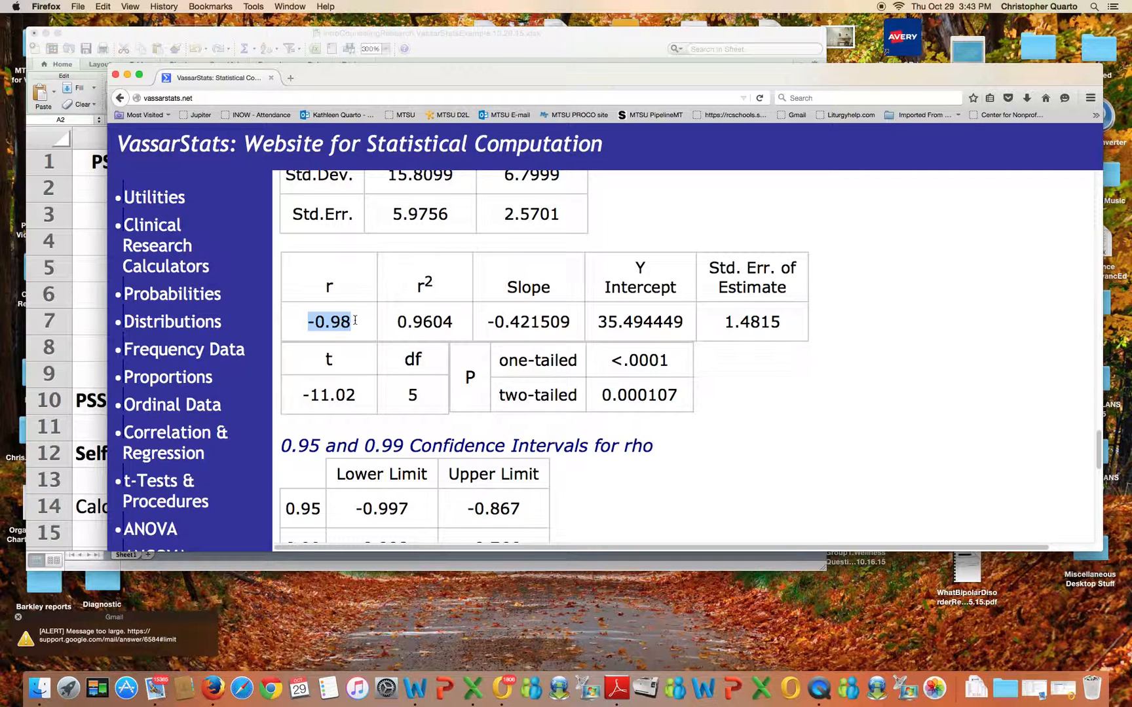
drag(602, 396, 668, 394)
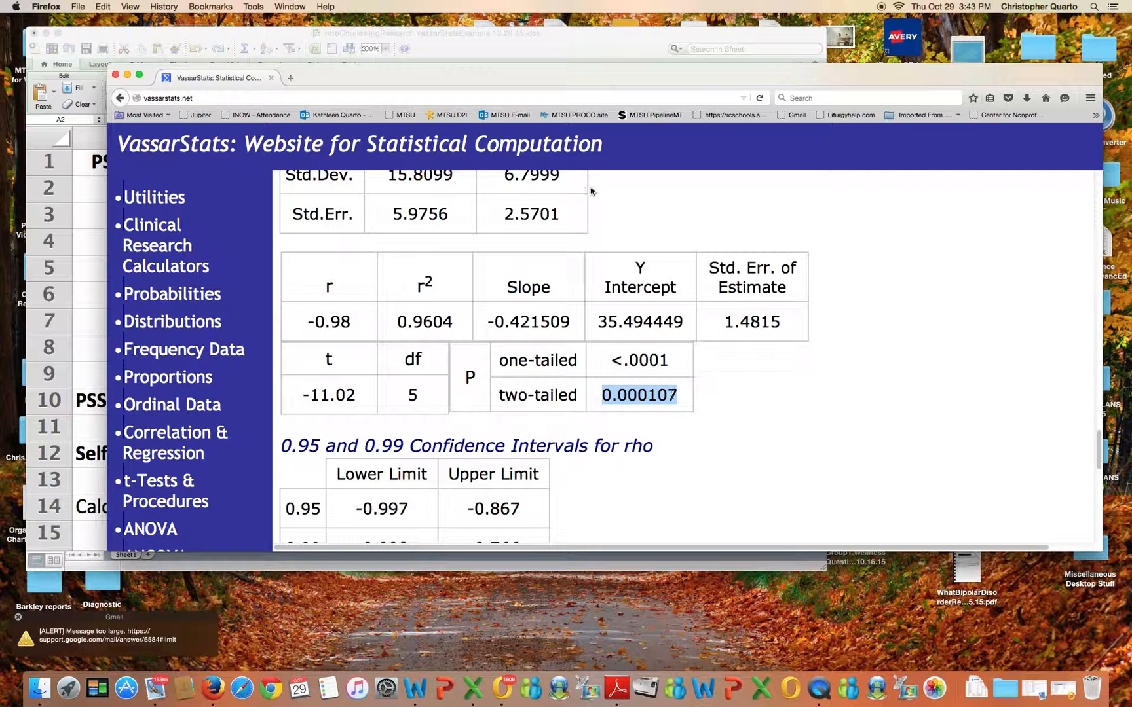
click(473, 44)
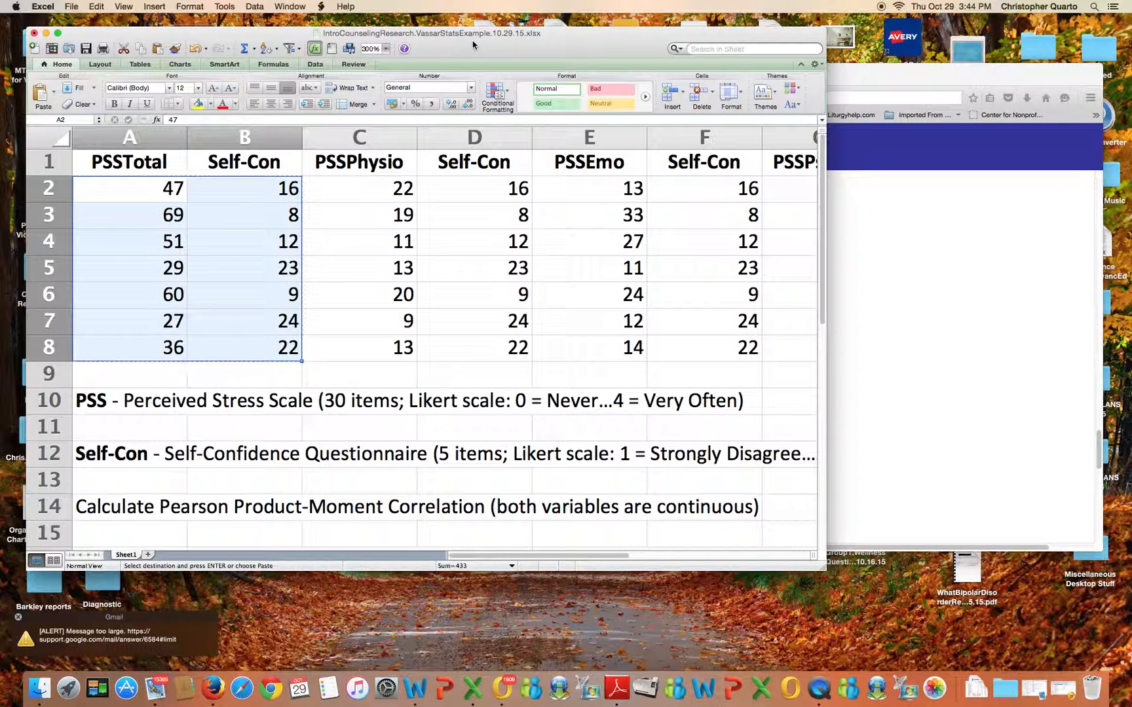